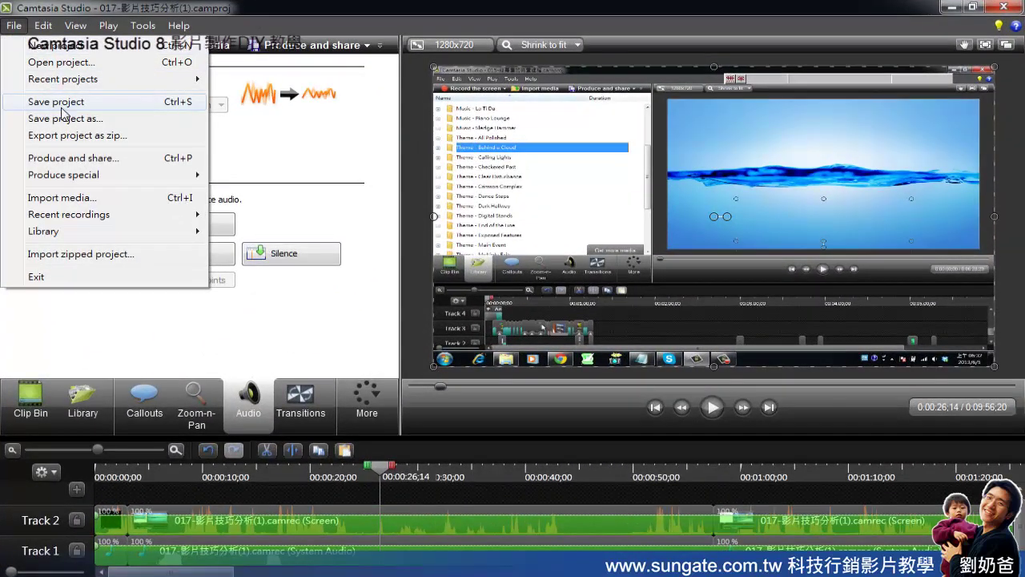
Open the project 015-綠幕屋的佈置過程.camproj from the 00-影片教學光碟內容 folder and play its opening.
{"action": "left_click", "coordinate": [67, 63]}
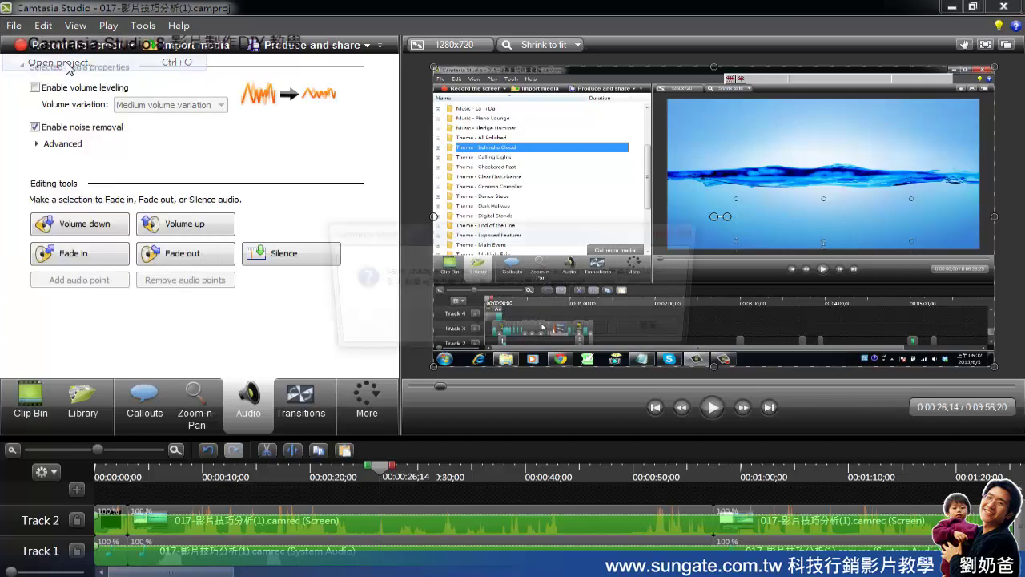
{"action": "left_click", "coordinate": [583, 330]}
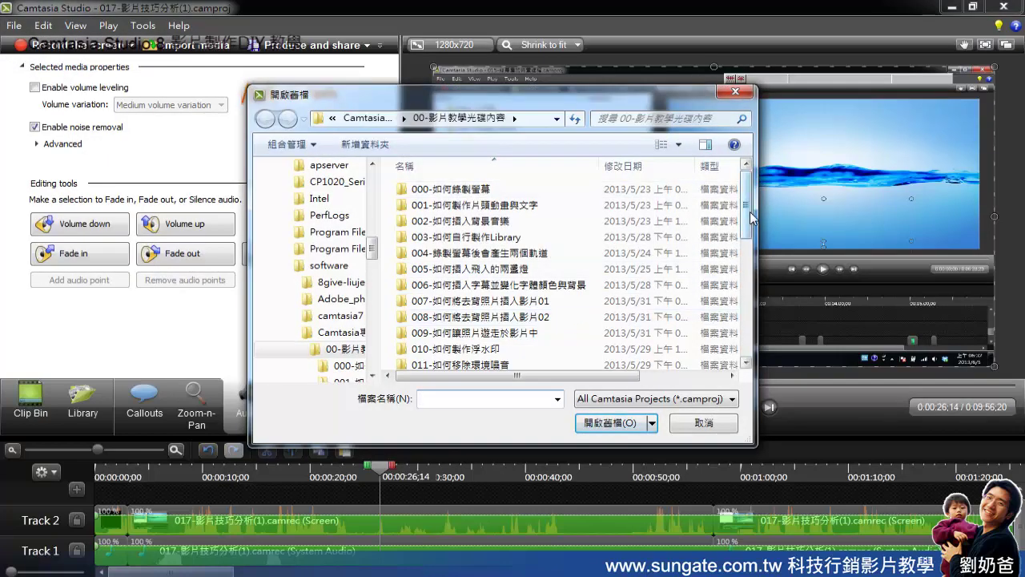
{"action": "left_click_drag", "start_coordinate": [750, 212], "coordinate": [737, 295]}
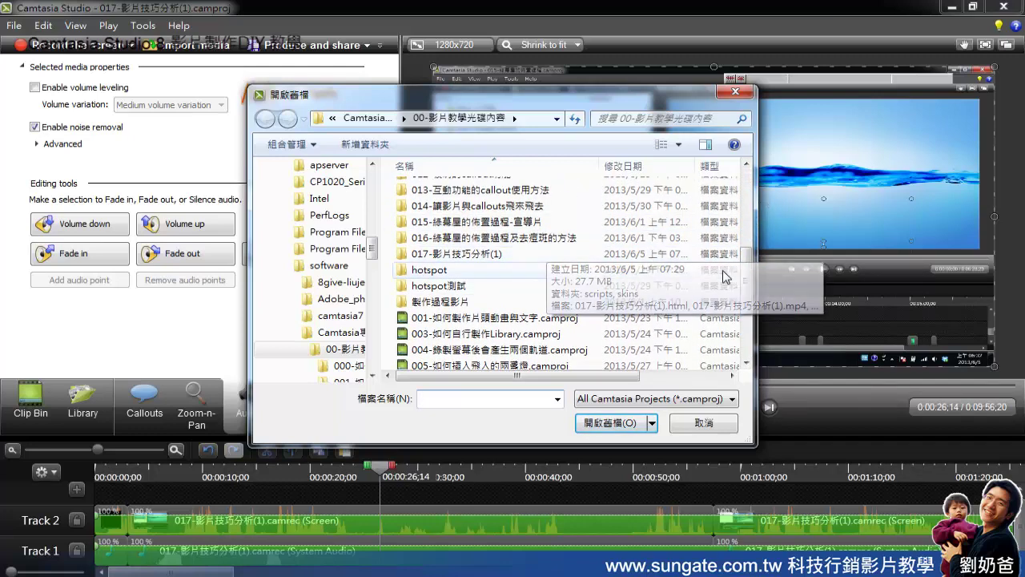
{"action": "scroll", "coordinate": [697, 321], "scroll_direction": "down", "scroll_amount": 2}
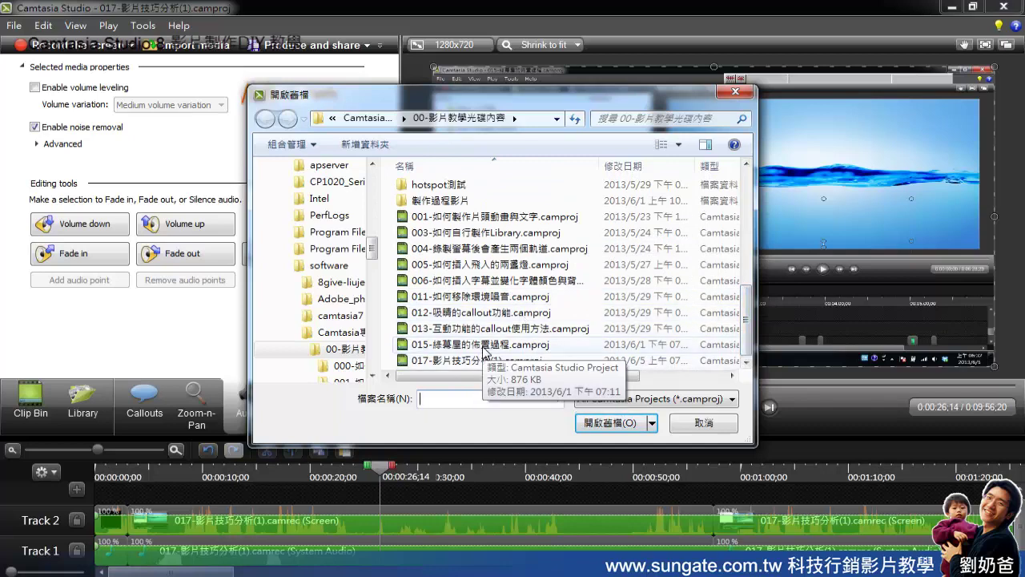
{"action": "double_click", "coordinate": [475, 346]}
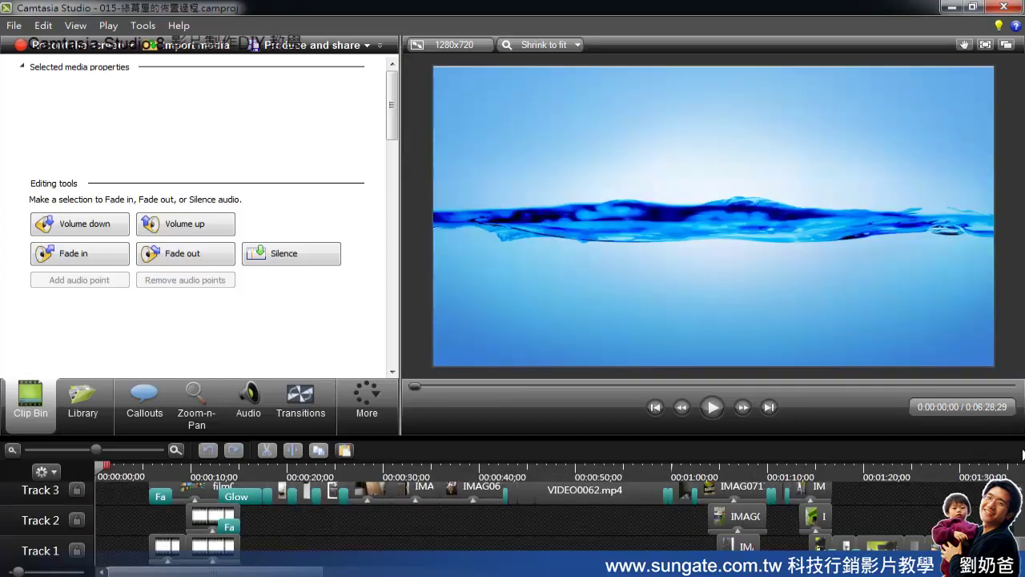
{"action": "left_click", "coordinate": [706, 409]}
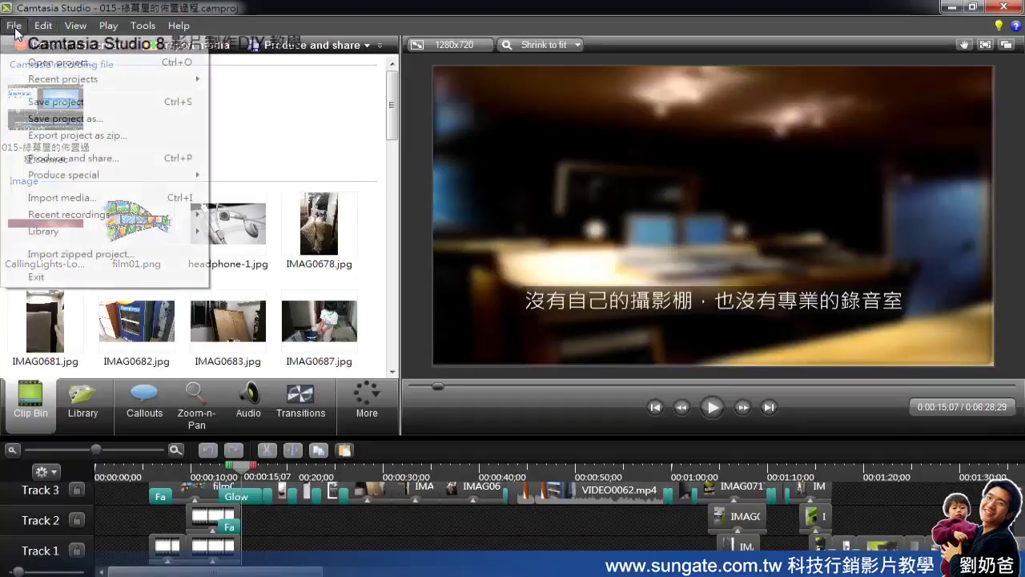
Save a copy of the project as 018-影片技巧分析(2).camproj in the 00-影片教學光碟內容 folder.
{"action": "left_click", "coordinate": [79, 121]}
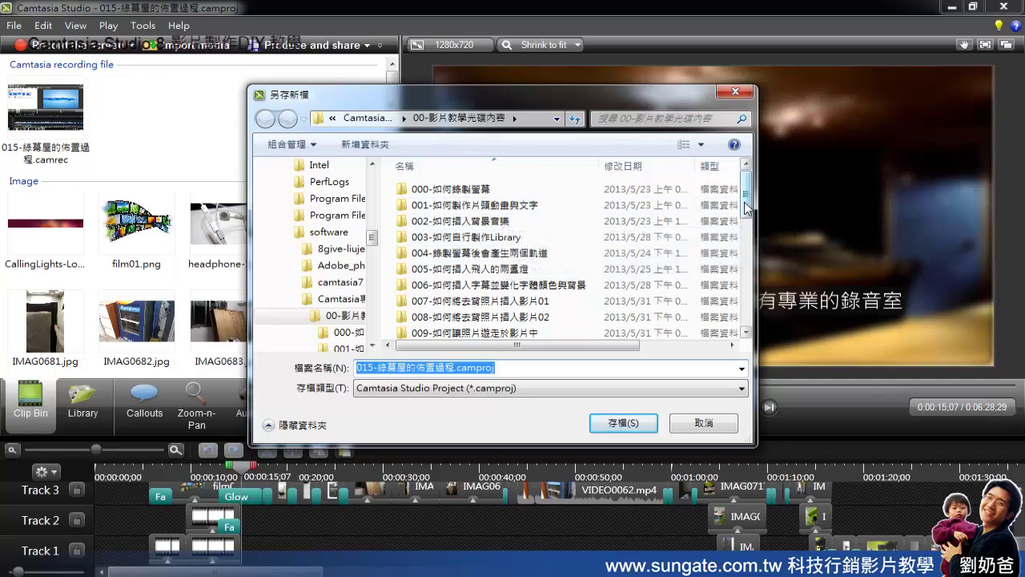
{"action": "scroll", "coordinate": [731, 318], "scroll_direction": "down", "scroll_amount": 5}
{"action": "scroll", "coordinate": [749, 273], "scroll_direction": "up", "scroll_amount": 2}
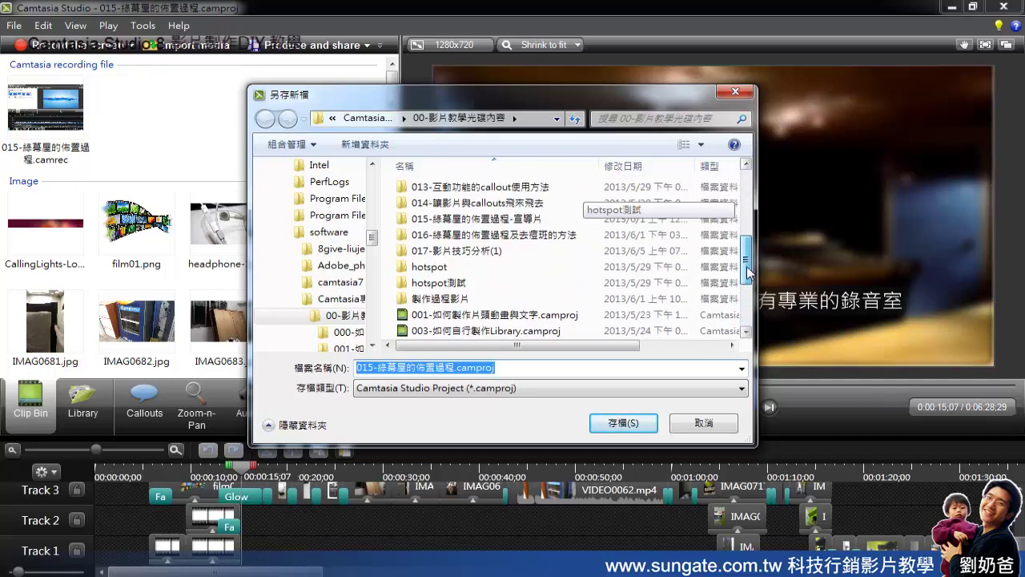
{"action": "scroll", "coordinate": [749, 272], "scroll_direction": "down", "scroll_amount": 1}
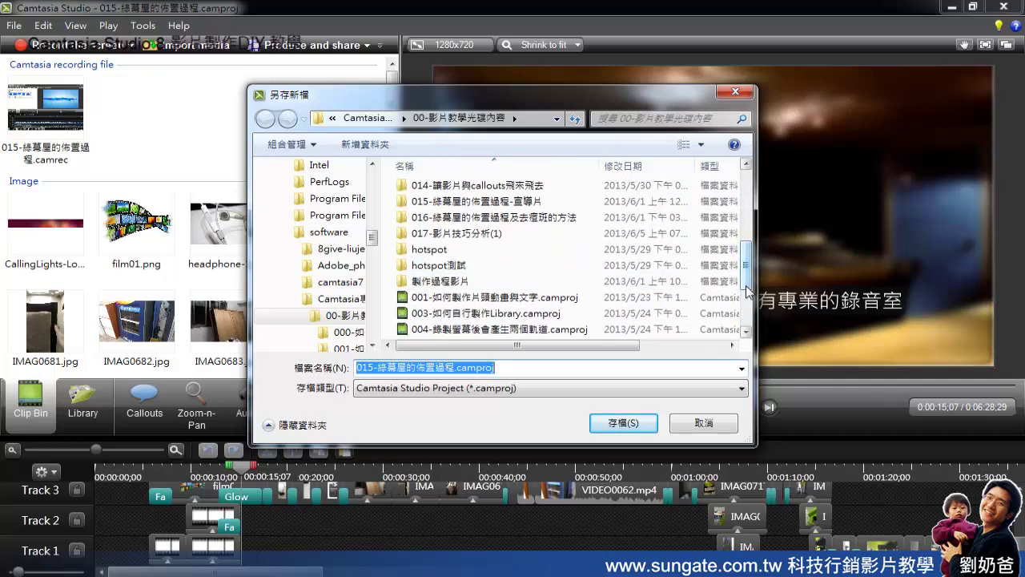
{"action": "scroll", "coordinate": [749, 290], "scroll_direction": "down", "scroll_amount": 3}
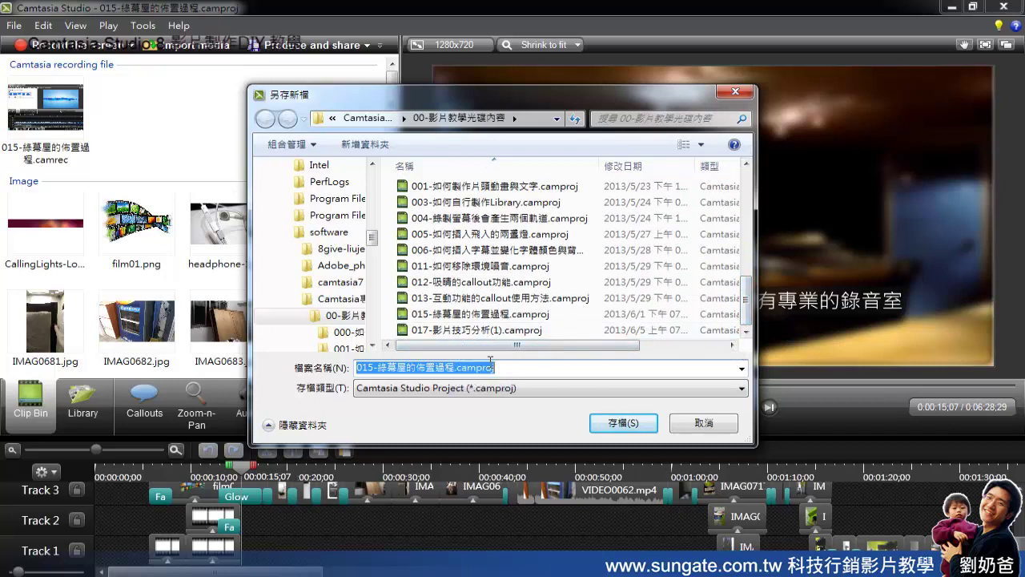
{"action": "left_click", "coordinate": [449, 330]}
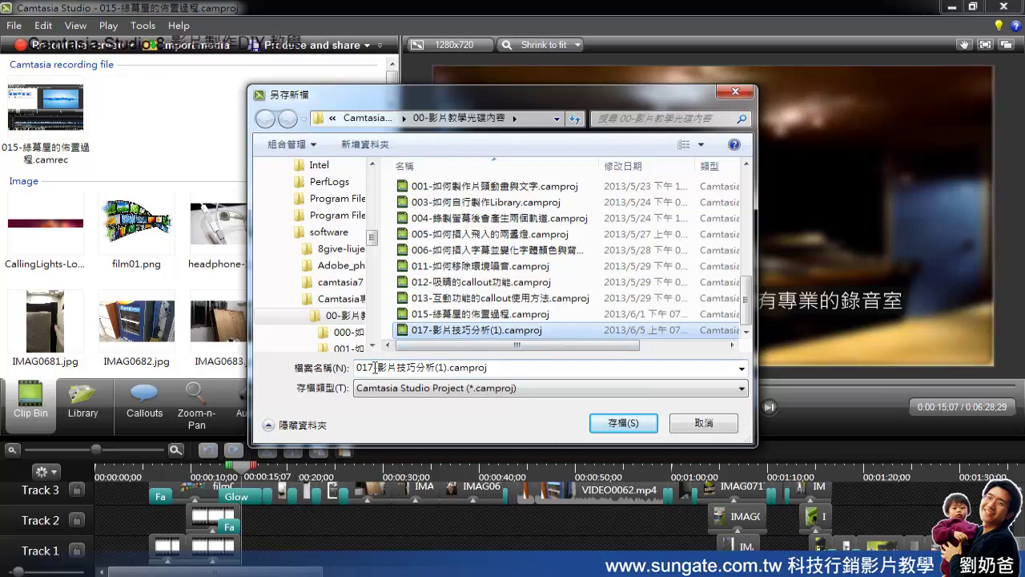
{"action": "left_click", "coordinate": [375, 367]}
{"action": "left_click", "coordinate": [369, 367]}
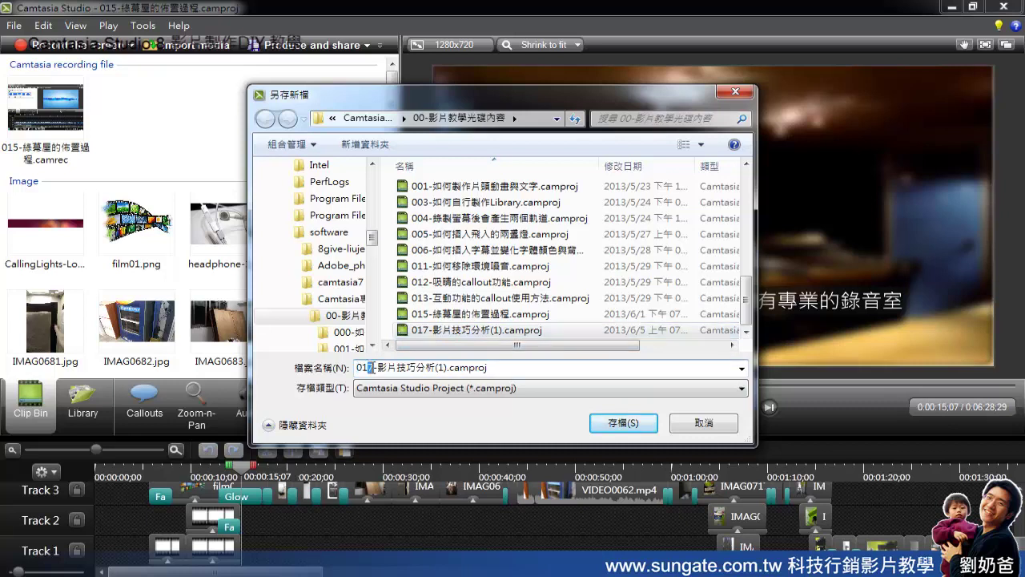
{"action": "type", "text": "8"}
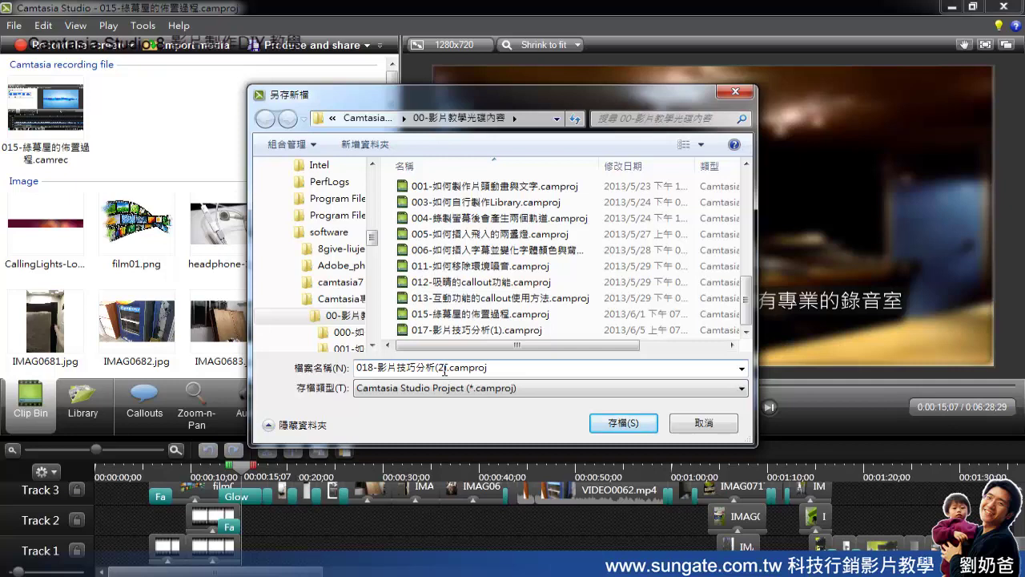
{"action": "type", "text": ")"}
{"action": "left_click", "coordinate": [614, 424]}
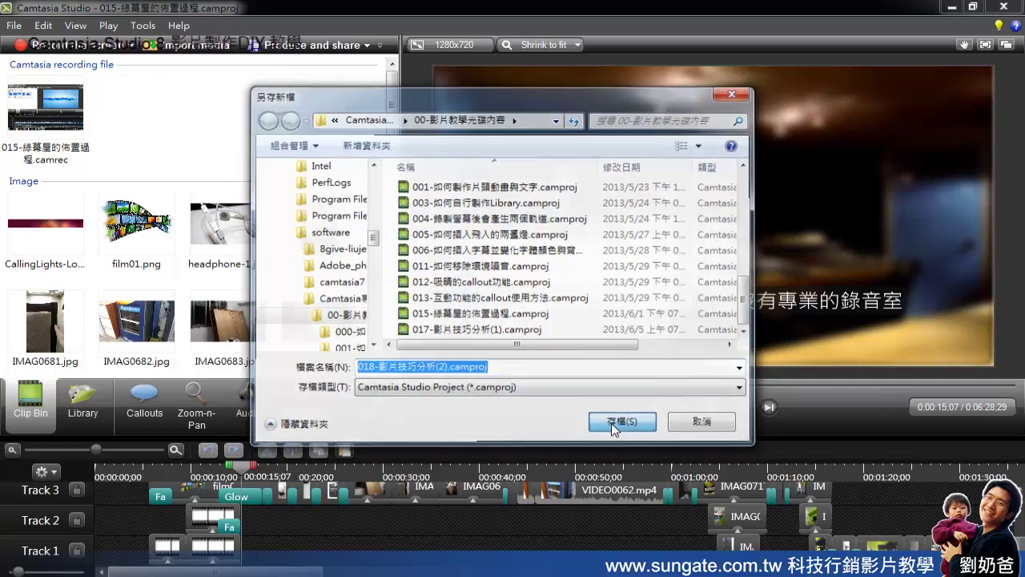
{"action": "left_click", "coordinate": [626, 341]}
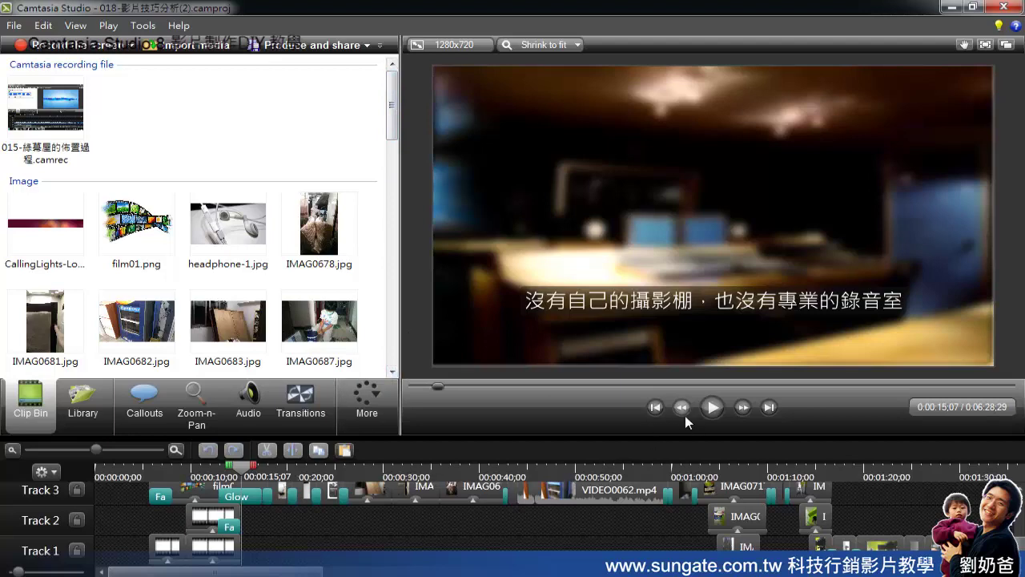
Return the playhead to the timeline start and preview the Animated Title from the library's Behind a Cloud theme.
{"action": "left_click", "coordinate": [656, 410]}
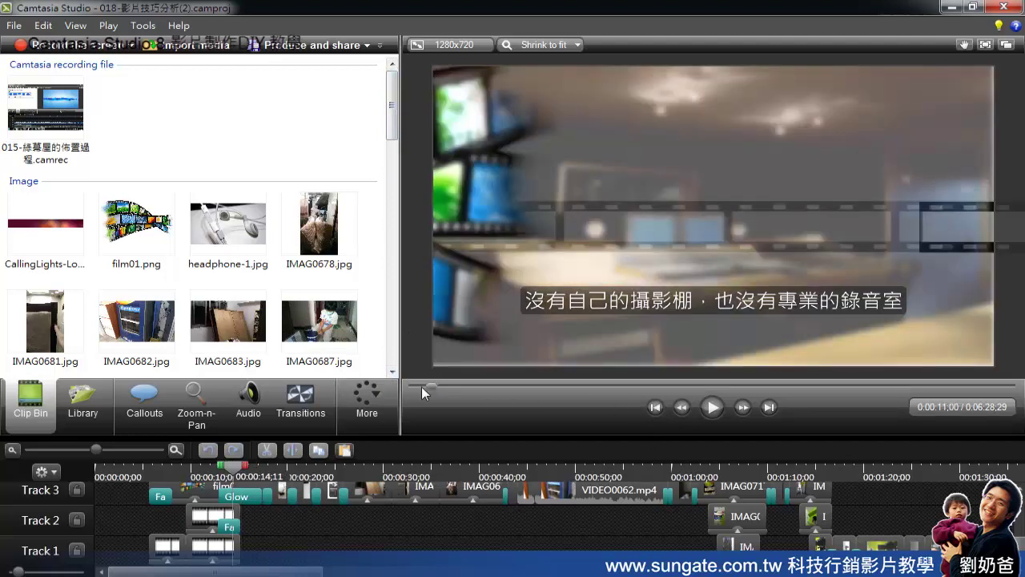
{"action": "mouse_move", "coordinate": [421, 386]}
{"action": "left_mouse_down"}
{"action": "mouse_move", "coordinate": [380, 389]}
{"action": "mouse_move", "coordinate": [412, 386]}
{"action": "left_mouse_up"}
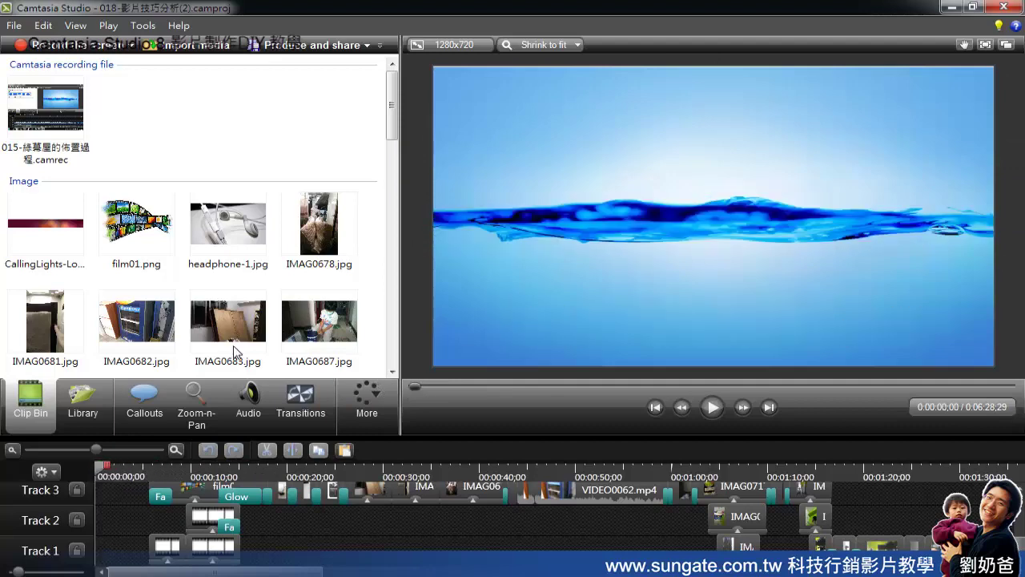
{"action": "left_click", "coordinate": [98, 399]}
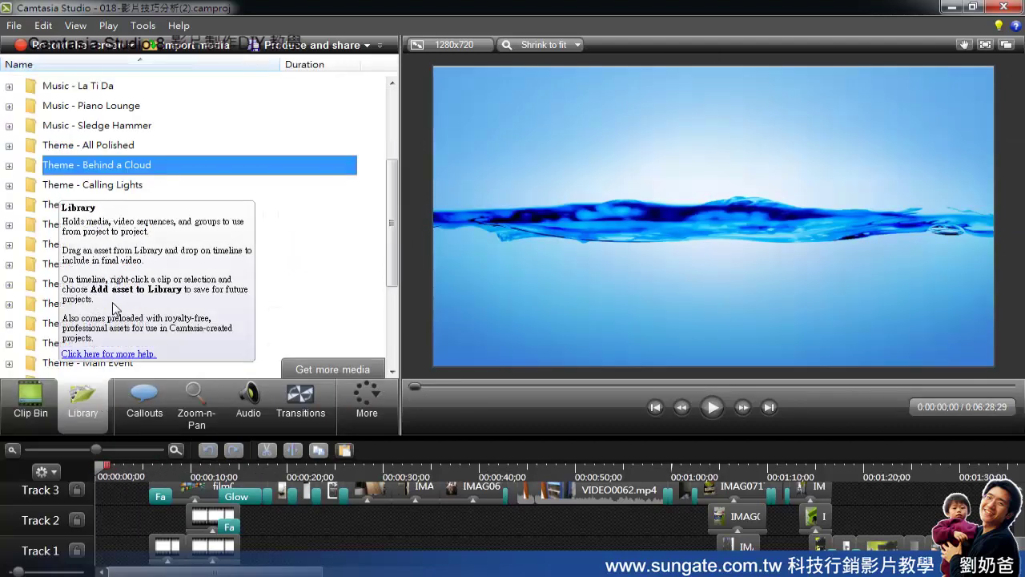
{"action": "left_click", "coordinate": [8, 165]}
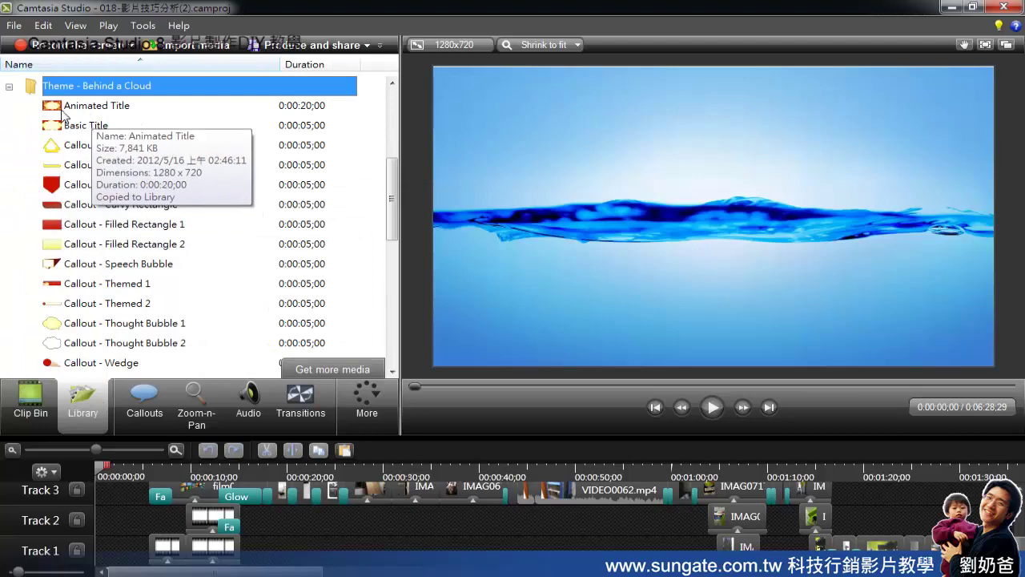
{"action": "left_click", "coordinate": [61, 110]}
{"action": "double_click", "coordinate": [63, 110]}
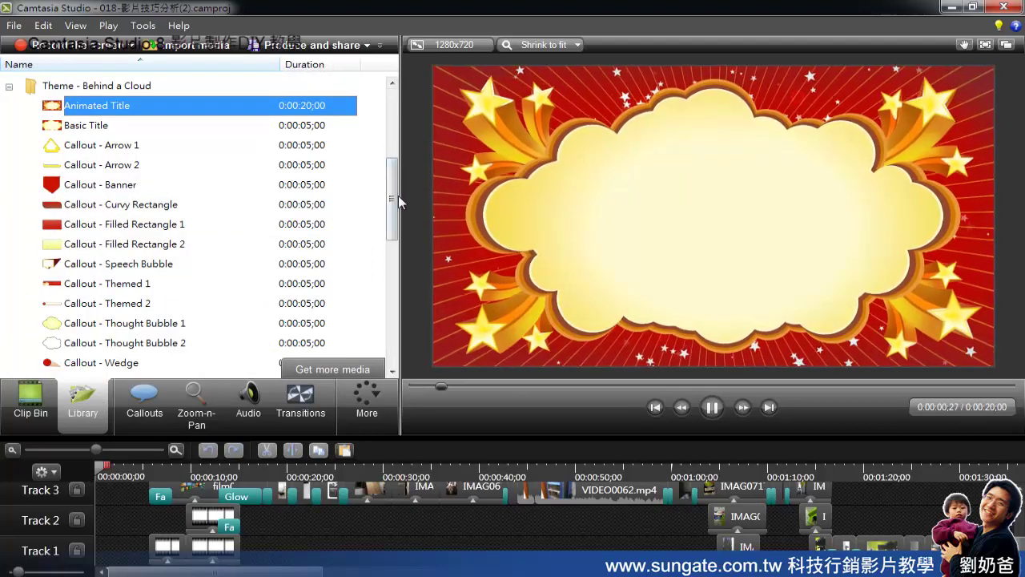
{"action": "left_click", "coordinate": [9, 86]}
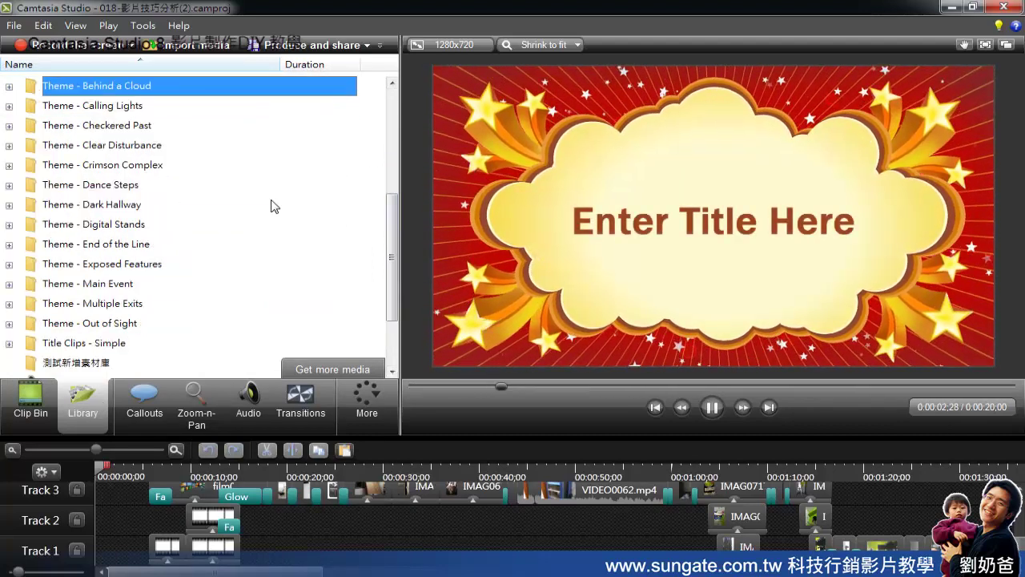
Preview the Animated Title from the library's Clear Disturbance theme and pause playback on the title text.
{"action": "left_click", "coordinate": [9, 323]}
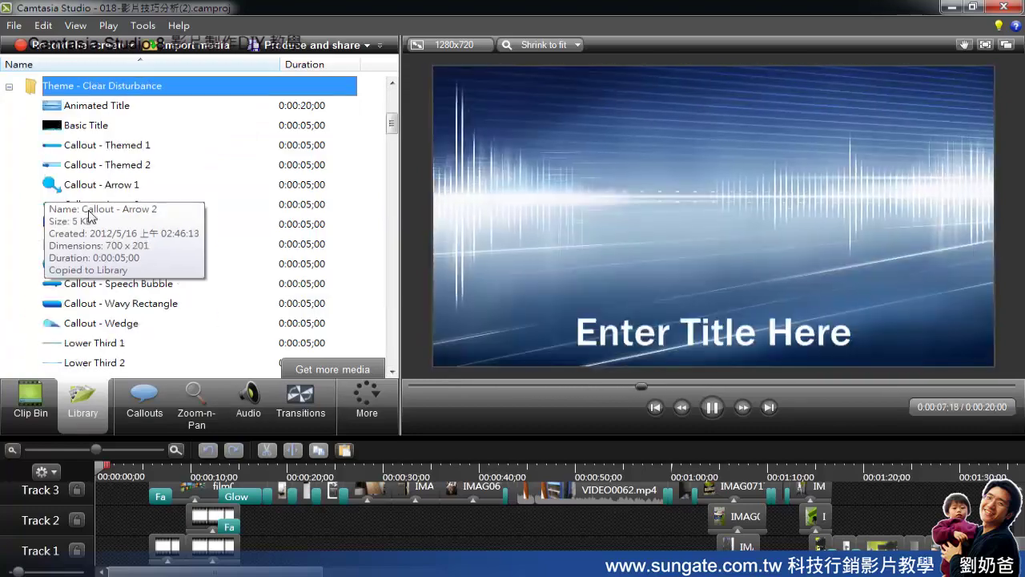
{"action": "left_click", "coordinate": [83, 108]}
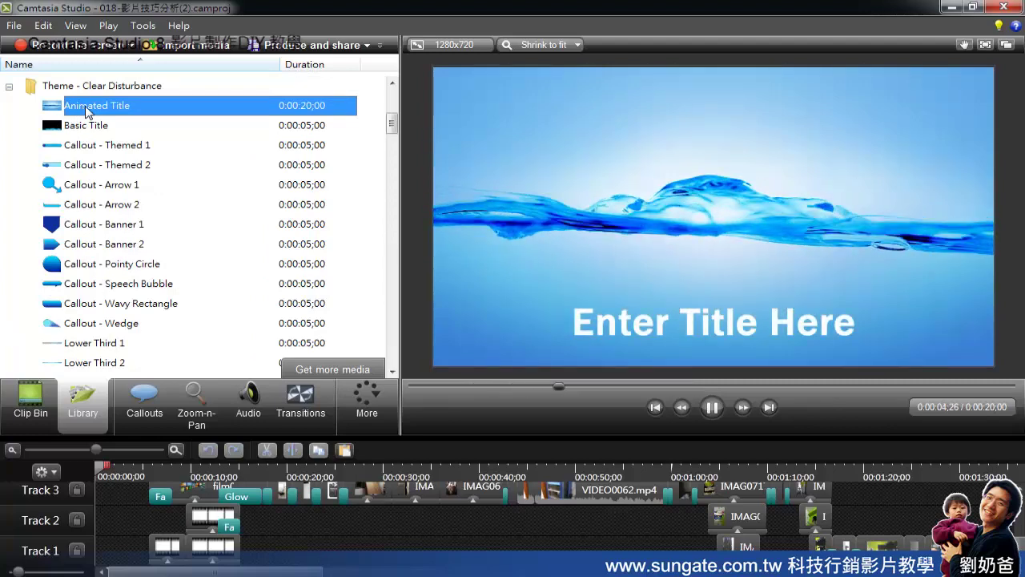
{"action": "left_click", "coordinate": [713, 409]}
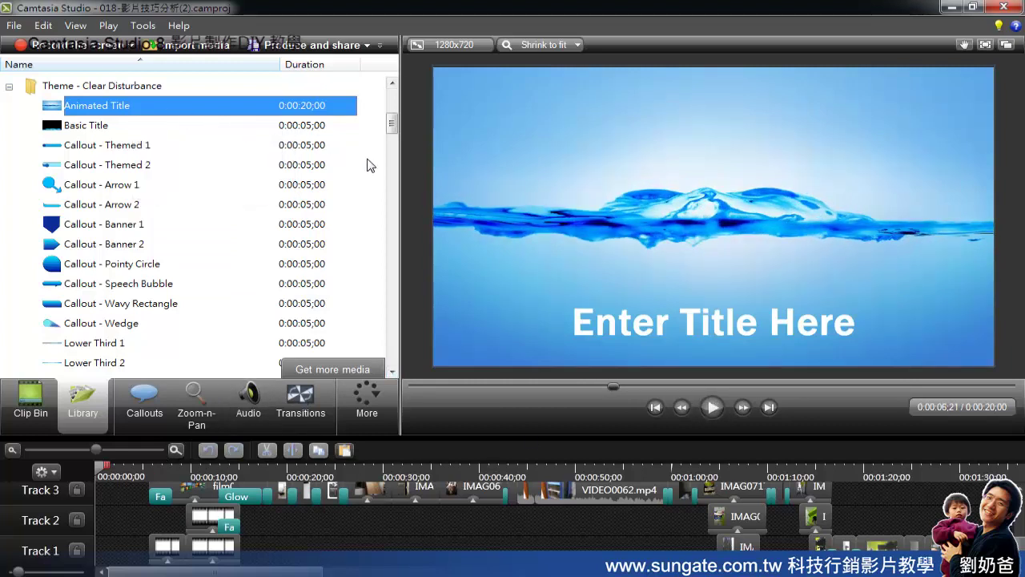
Switch to Google Drive in the browser, briefly preview 001-如何製作片頭動畫與文字.mp4, and return to Camtasia Studio.
{"action": "left_click", "coordinate": [303, 366]}
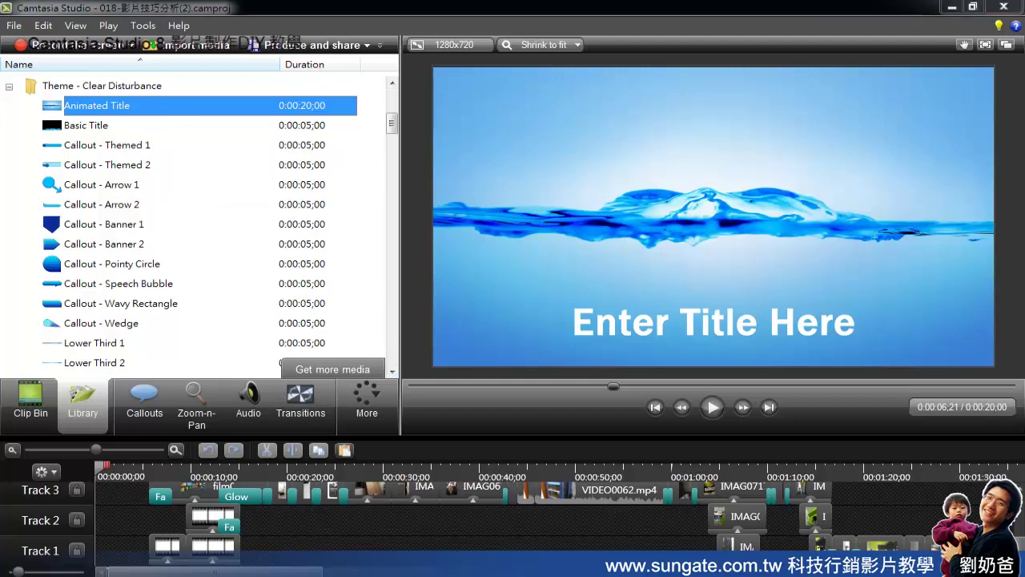
{"action": "key", "text": "ctrl+1"}
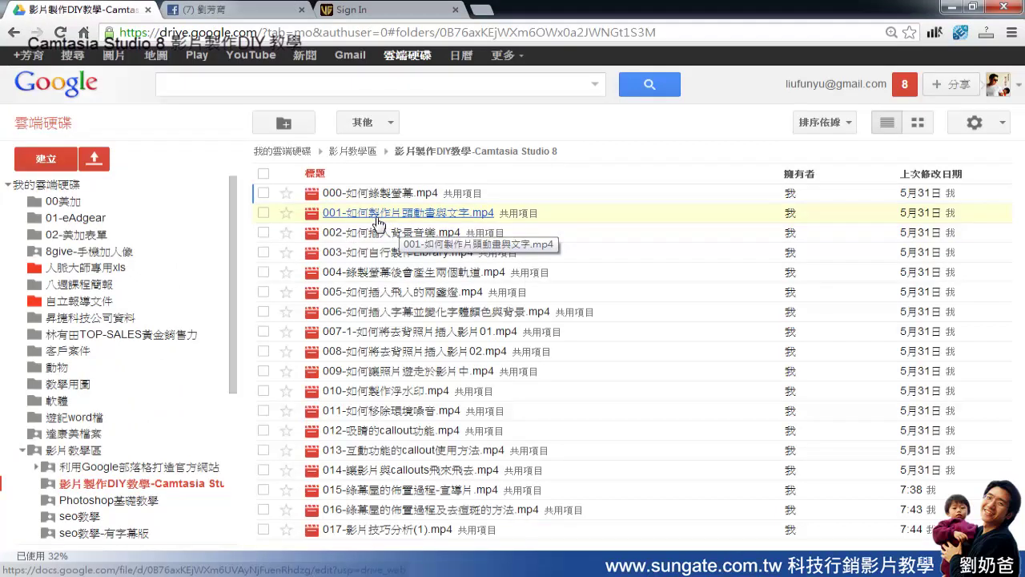
{"action": "left_click", "coordinate": [453, 215]}
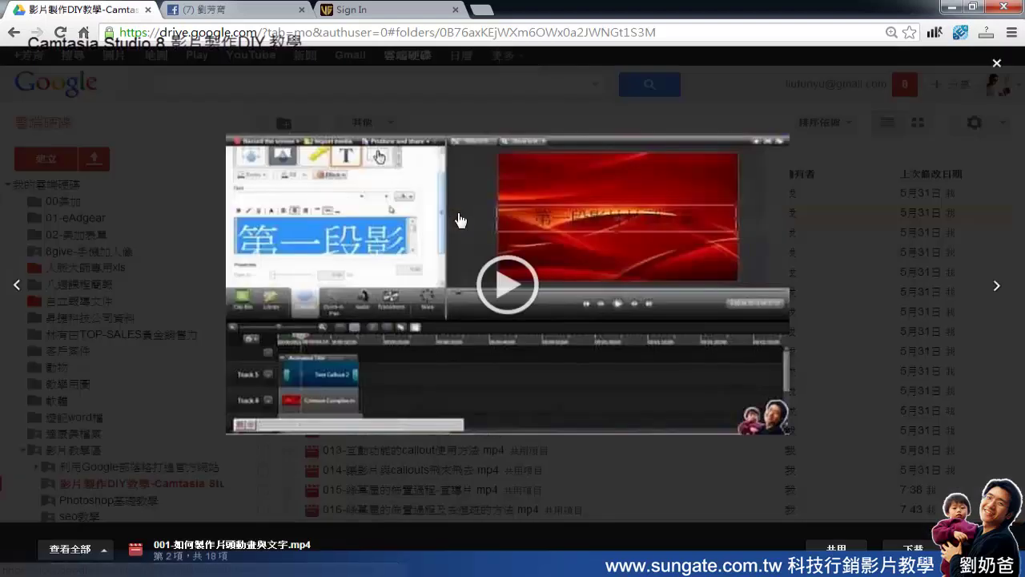
{"action": "left_click", "coordinate": [511, 288]}
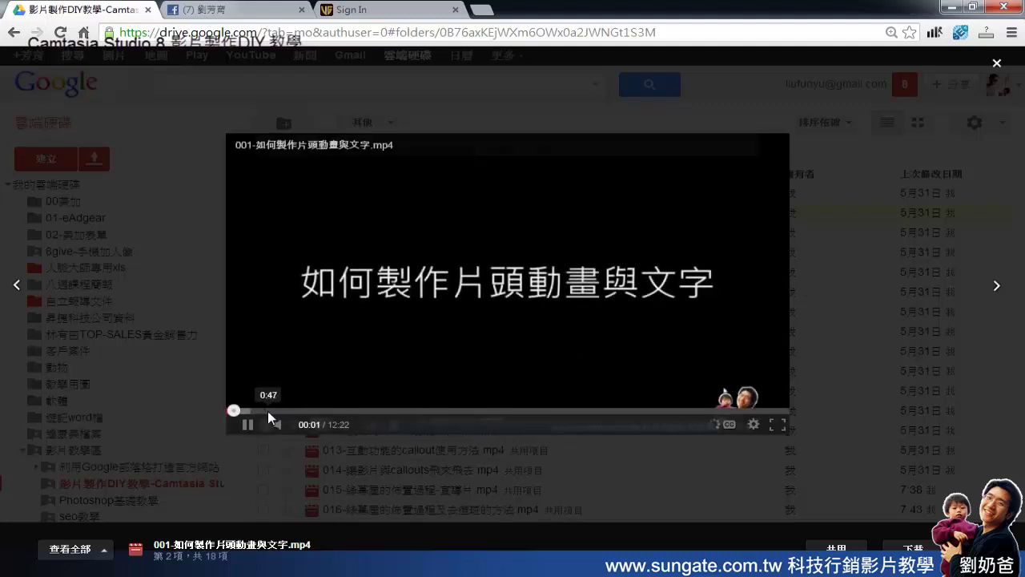
{"action": "left_click", "coordinate": [249, 429]}
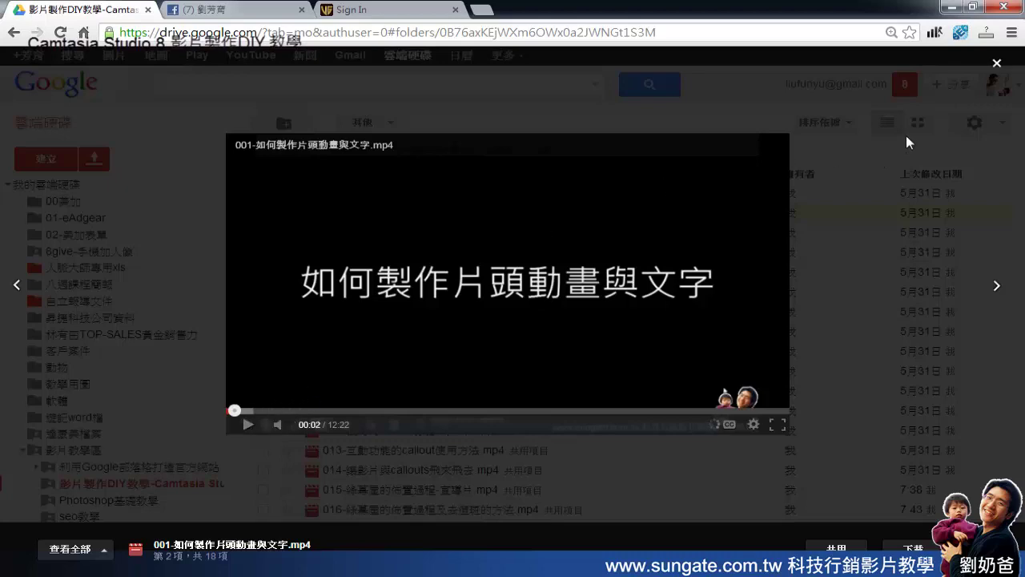
{"action": "left_click", "coordinate": [996, 64]}
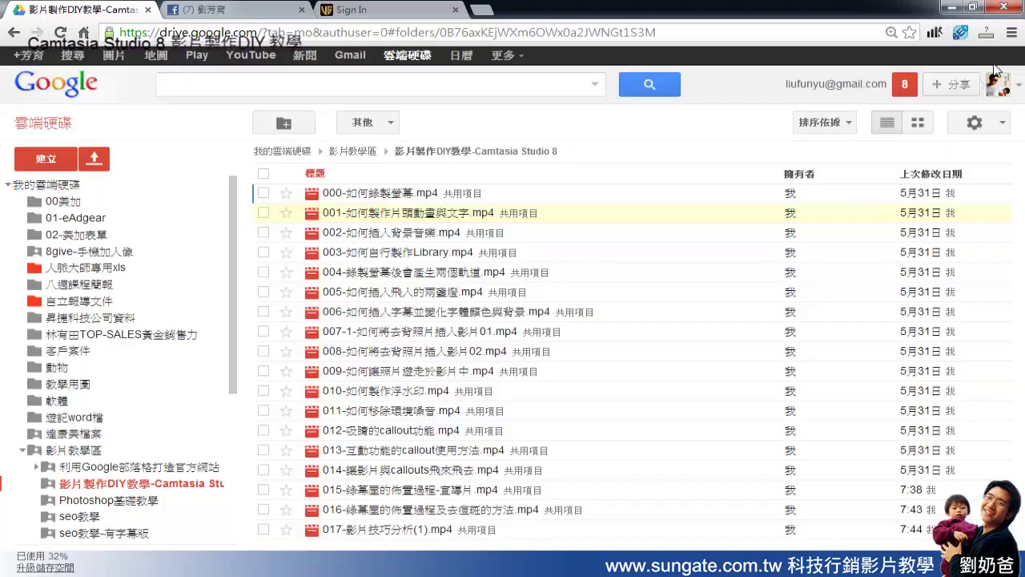
{"action": "left_click", "coordinate": [951, 7]}
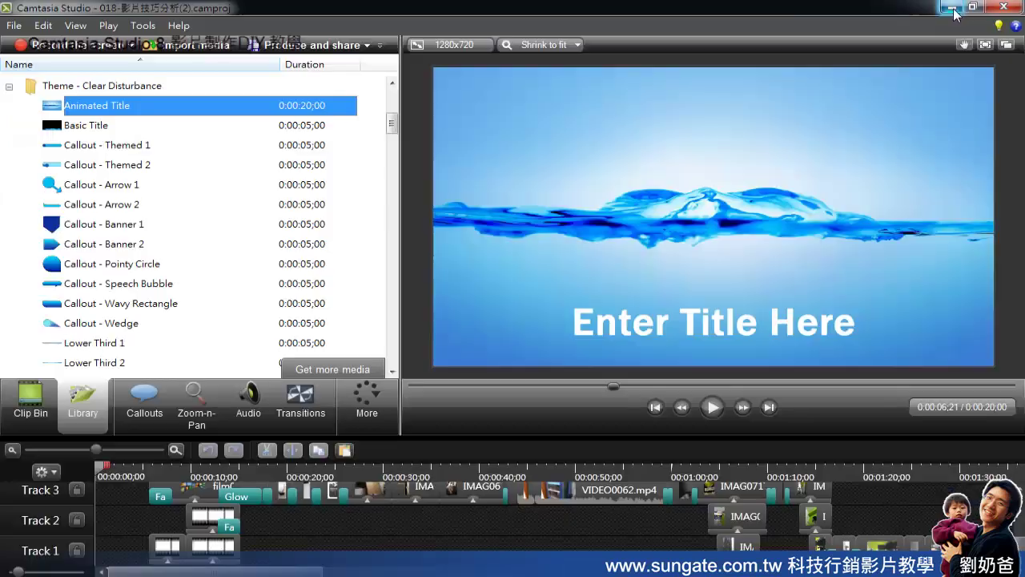
Play the project's opening title, pause at 0:00:10;04, and inspect the filmstrip clip on Track 2 and film01.png on Track 3.
{"action": "left_click", "coordinate": [712, 407]}
{"action": "left_click", "coordinate": [153, 470]}
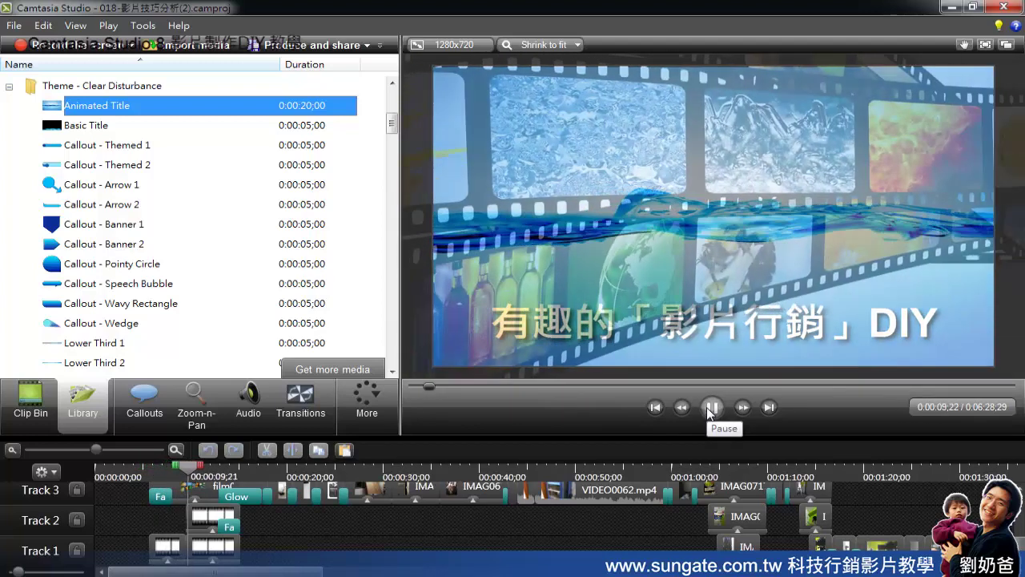
{"action": "left_click", "coordinate": [709, 409]}
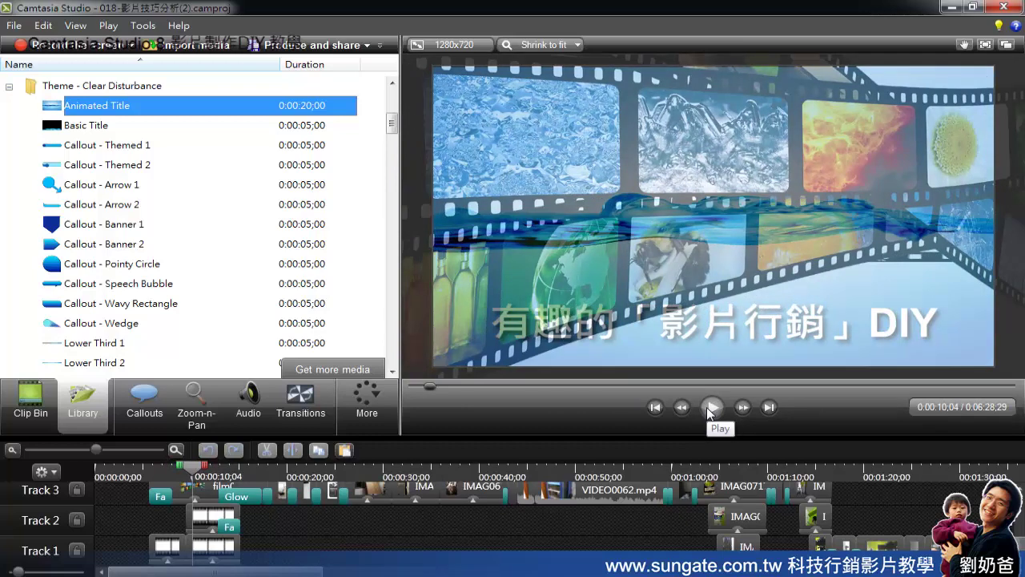
{"action": "left_click", "coordinate": [209, 509]}
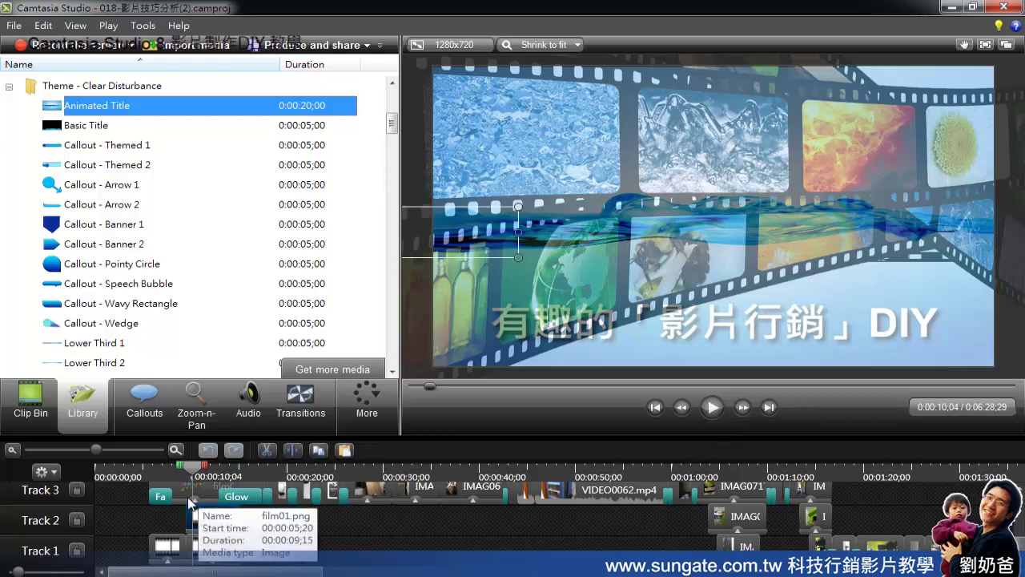
{"action": "left_click", "coordinate": [193, 490]}
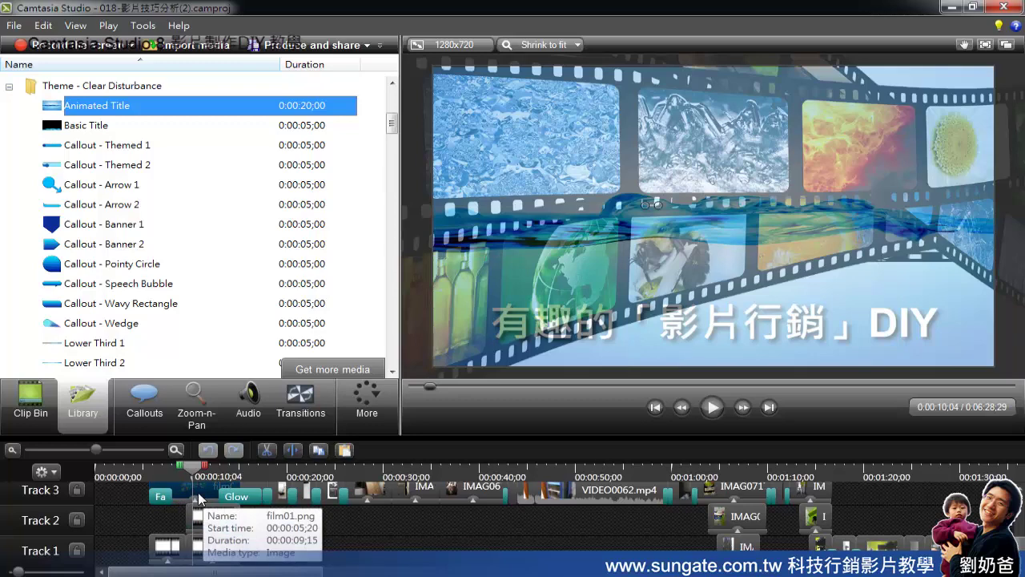
Select film01.png on Track 3, scrub the playhead to 0:00:12;03, and compare it with the filmstrip clip on Track 2.
{"action": "left_click", "coordinate": [198, 499]}
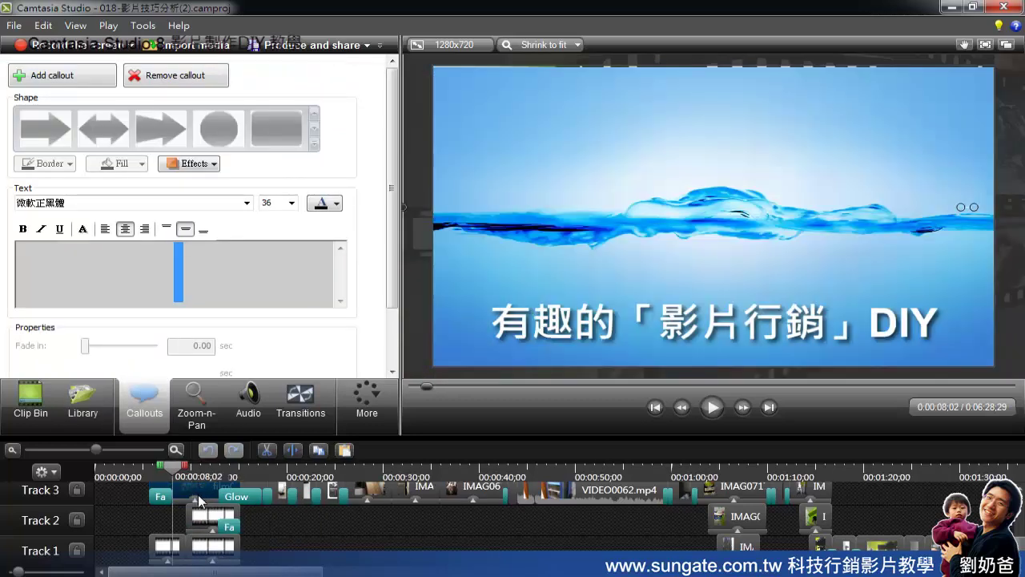
{"action": "left_click_drag", "start_coordinate": [174, 474], "coordinate": [212, 472]}
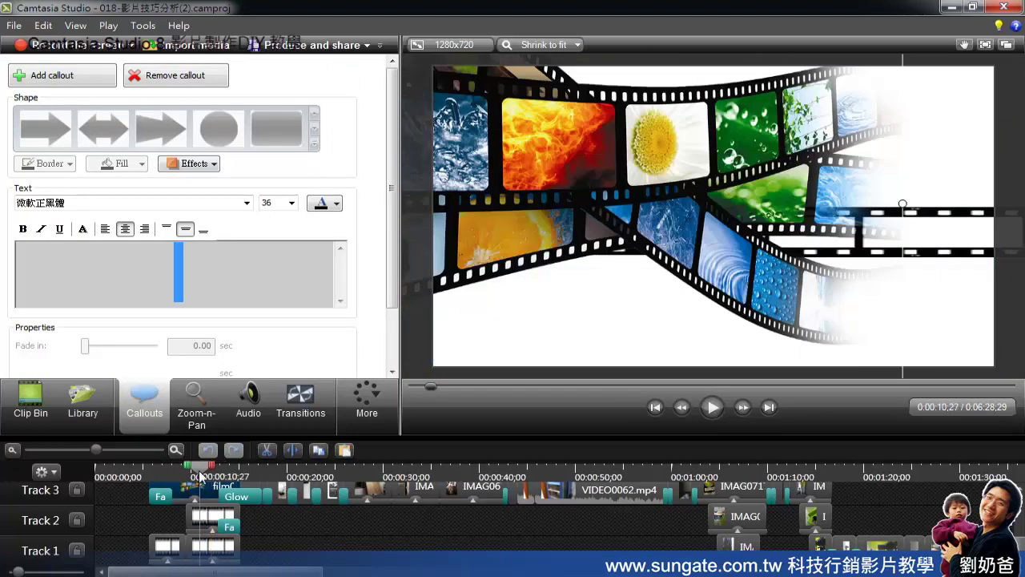
{"action": "left_click", "coordinate": [203, 517]}
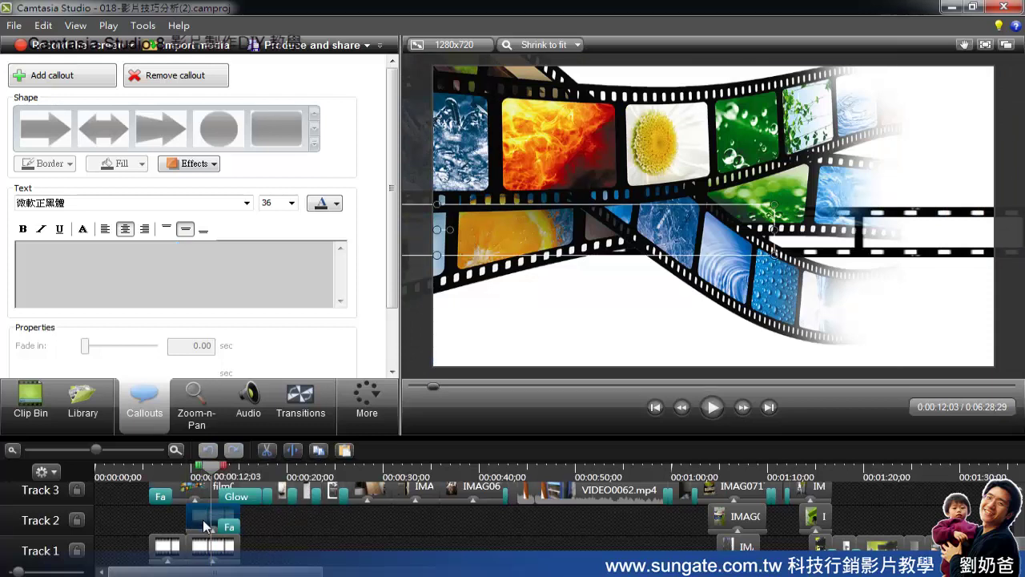
{"action": "scroll", "coordinate": [279, 525], "scroll_direction": "up", "scroll_amount": 1}
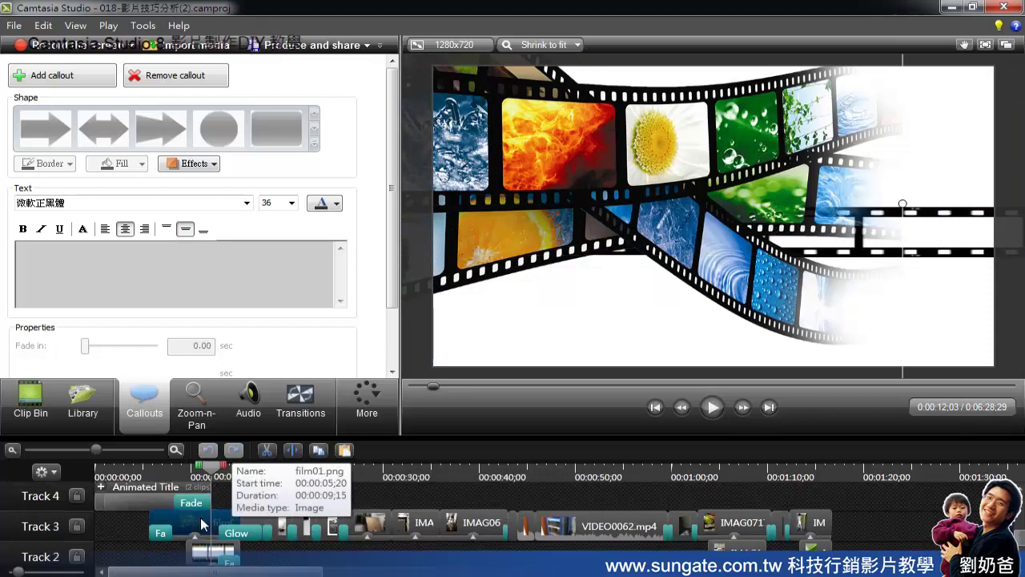
Move film01.png across the canvas and back to about its original position, and play the opening up to 0:00:13;05.
{"action": "left_click_drag", "start_coordinate": [572, 211], "coordinate": [918, 188]}
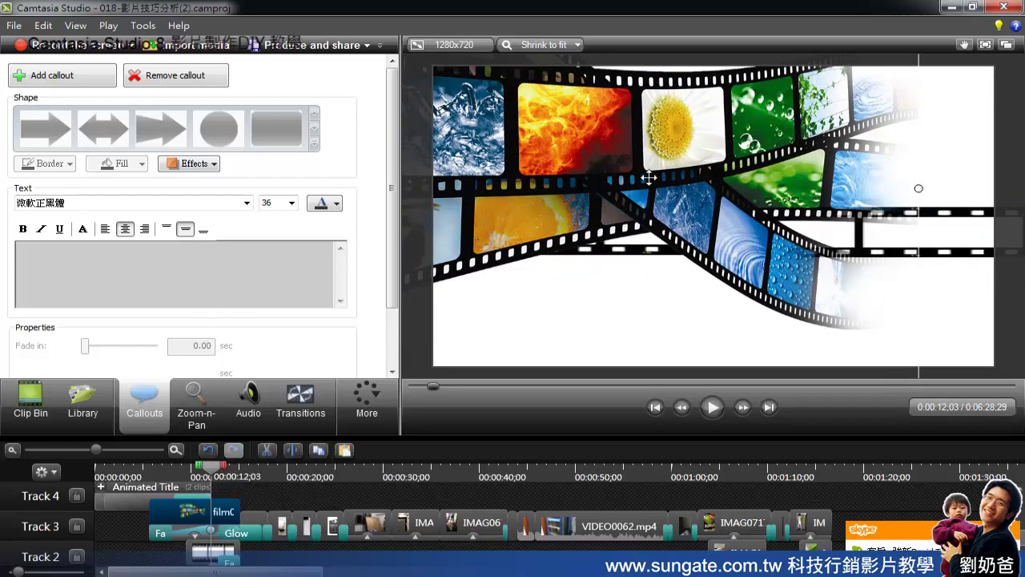
{"action": "left_click_drag", "start_coordinate": [649, 177], "coordinate": [445, 280]}
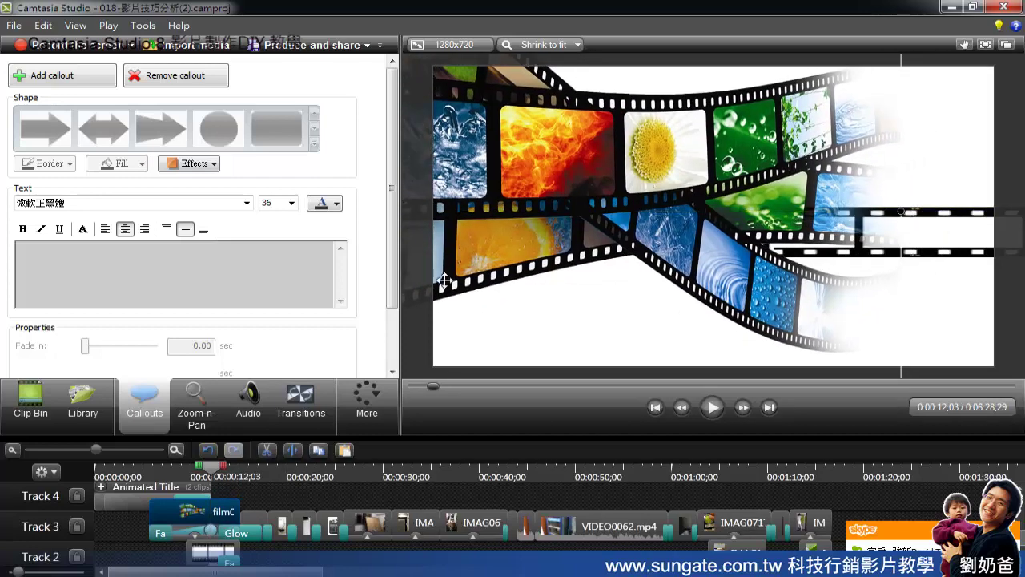
{"action": "left_click", "coordinate": [716, 407]}
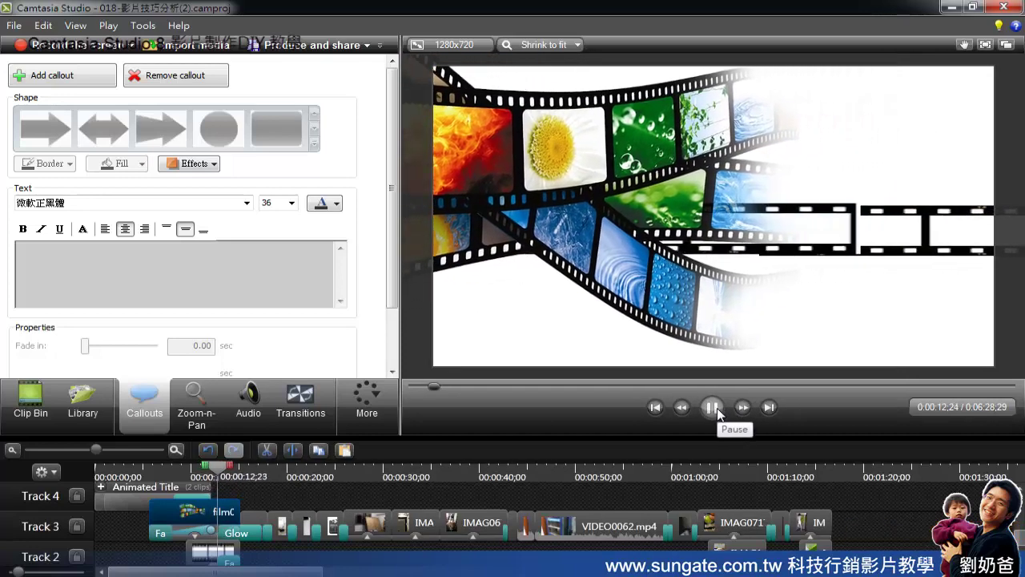
{"action": "left_click", "coordinate": [715, 408]}
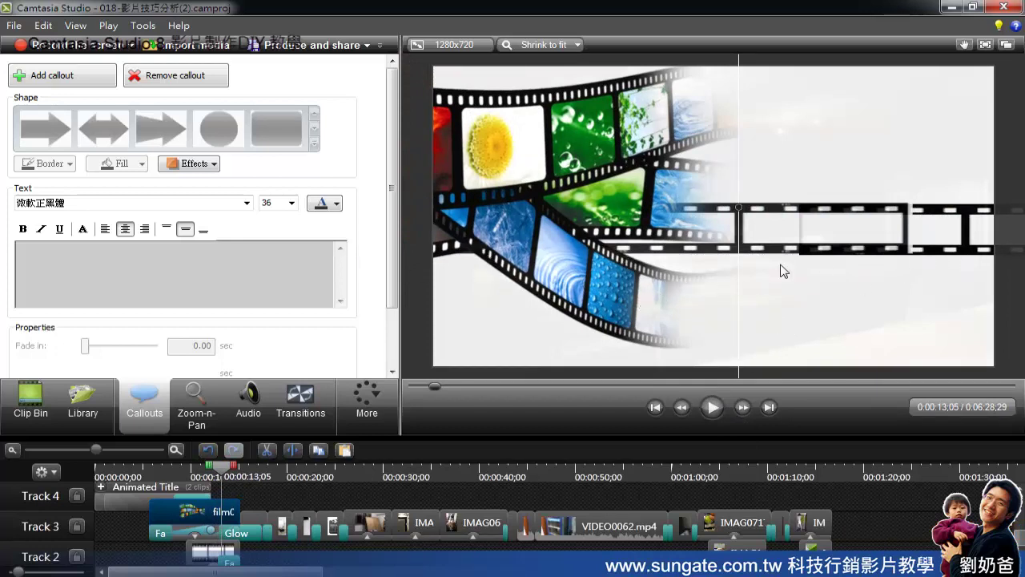
Shift the background image that follows film01.png on Track 3 slightly to the left on the canvas.
{"action": "left_click", "coordinate": [901, 237]}
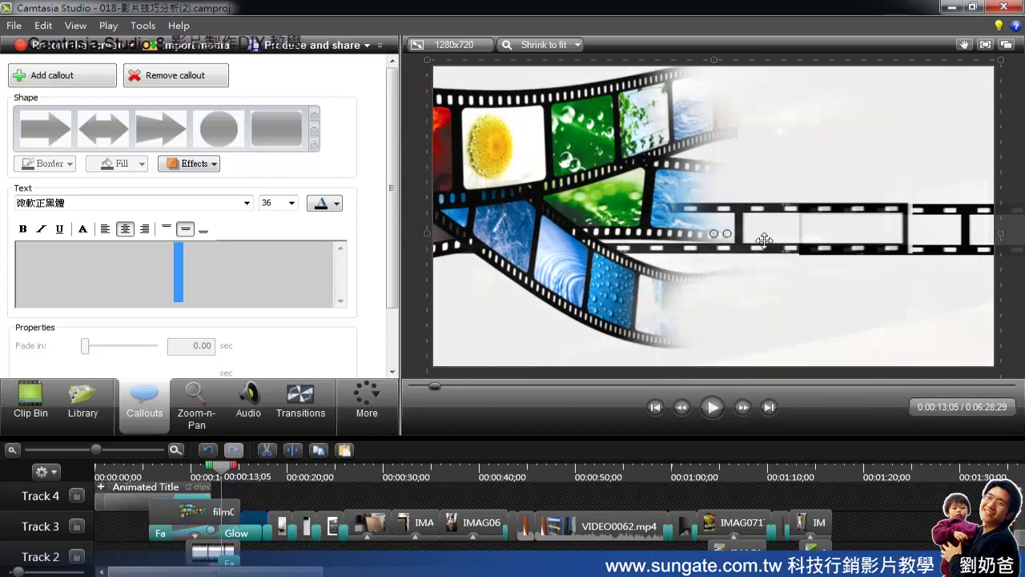
{"action": "left_click", "coordinate": [895, 255]}
{"action": "left_click_drag", "start_coordinate": [895, 255], "coordinate": [935, 242]}
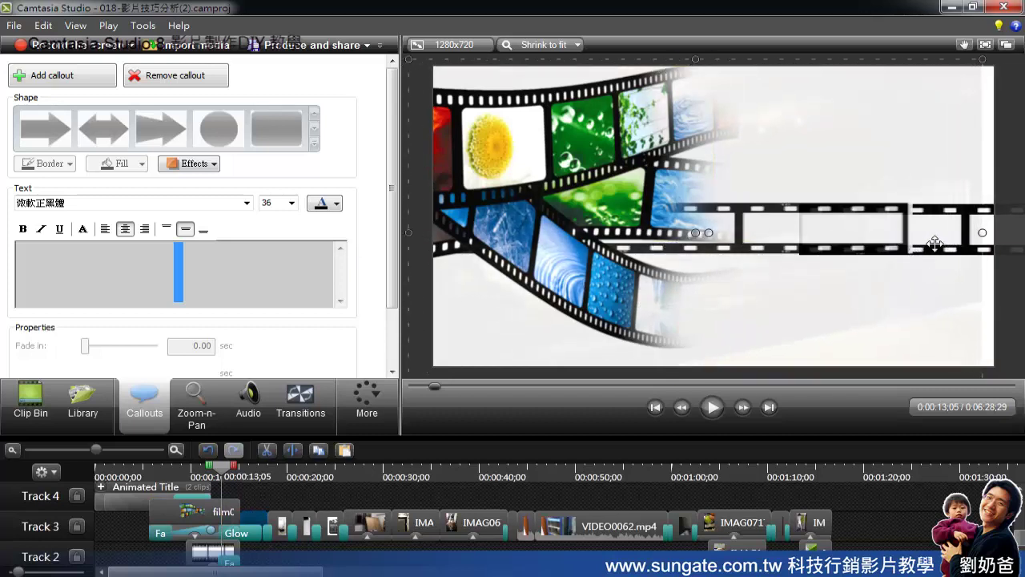
Play the Track 2 filmstrip to 0:00:14;06, and scrub back over film01.png on Track 3 to 0:00:09;15.
{"action": "left_click", "coordinate": [214, 551]}
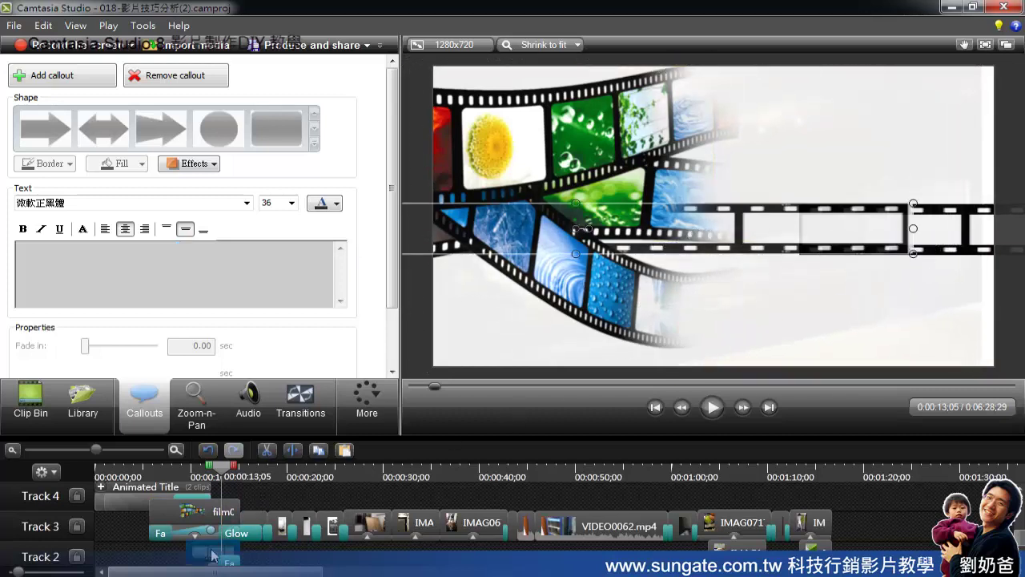
{"action": "left_click", "coordinate": [712, 407]}
{"action": "left_click", "coordinate": [716, 405]}
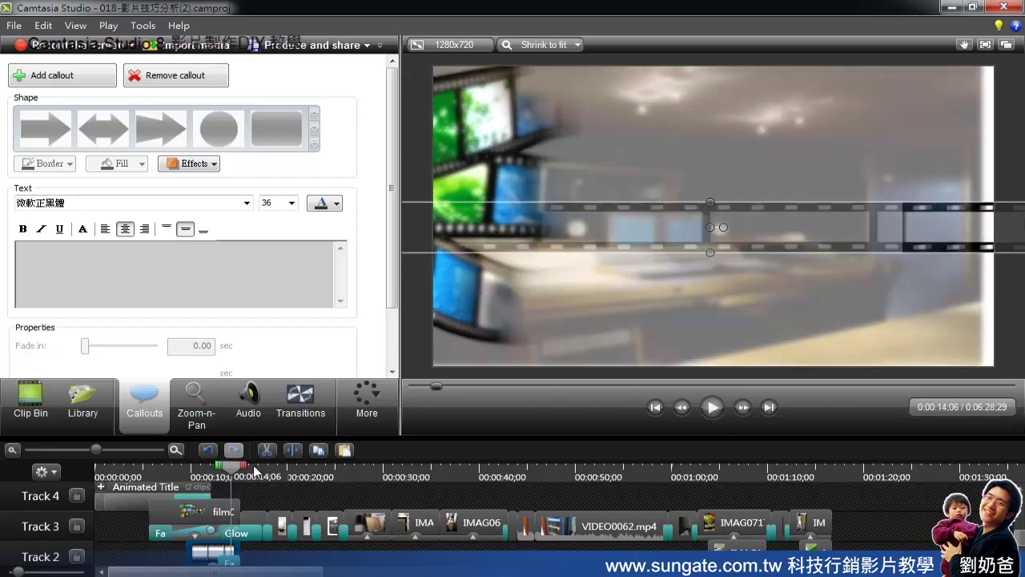
{"action": "left_click", "coordinate": [199, 508]}
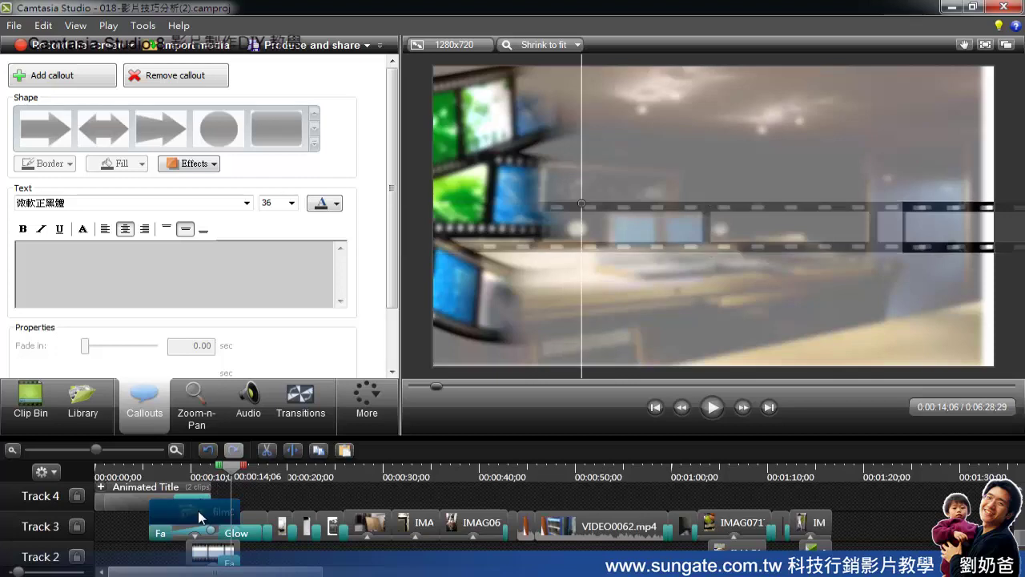
{"action": "left_click_drag", "start_coordinate": [231, 464], "coordinate": [190, 474]}
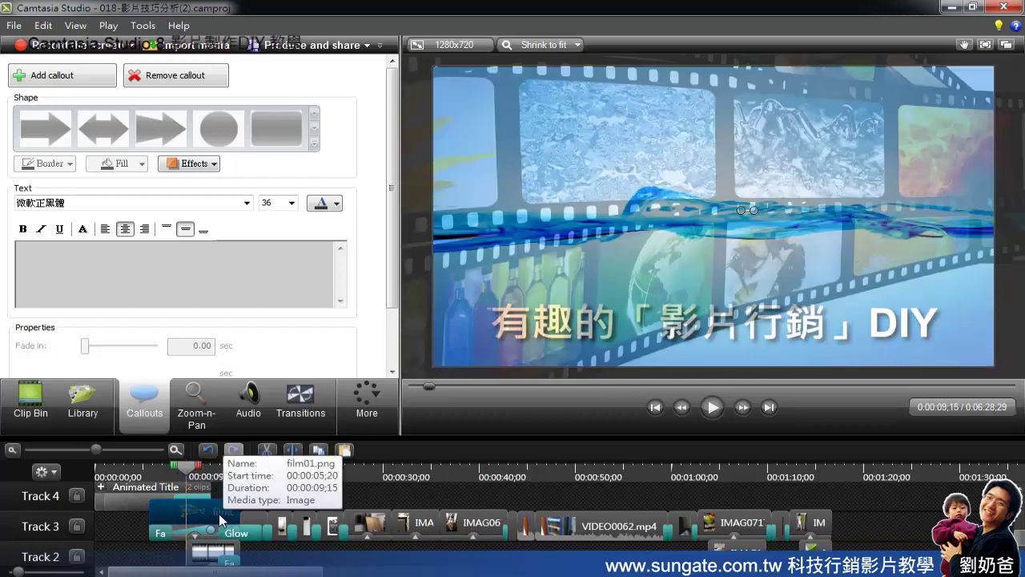
Place film01.png from the Clip Bin on Track 3 at 0:00:03;25 and compare it with the Animated Title at 0:00:08;08.
{"action": "left_click", "coordinate": [32, 405]}
{"action": "left_click", "coordinate": [131, 235]}
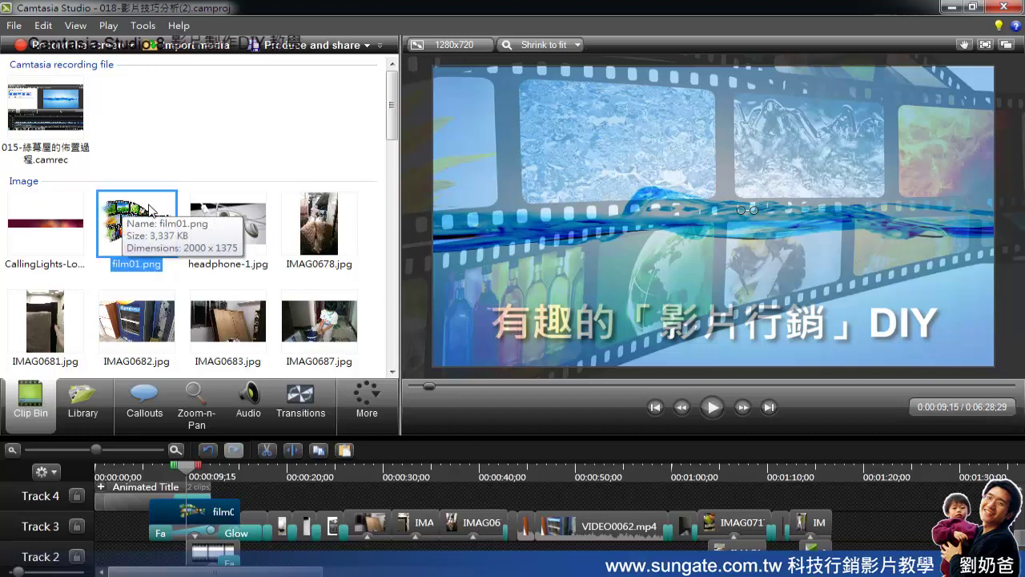
{"action": "left_click_drag", "start_coordinate": [155, 206], "coordinate": [132, 522]}
{"action": "left_click", "coordinate": [138, 522]}
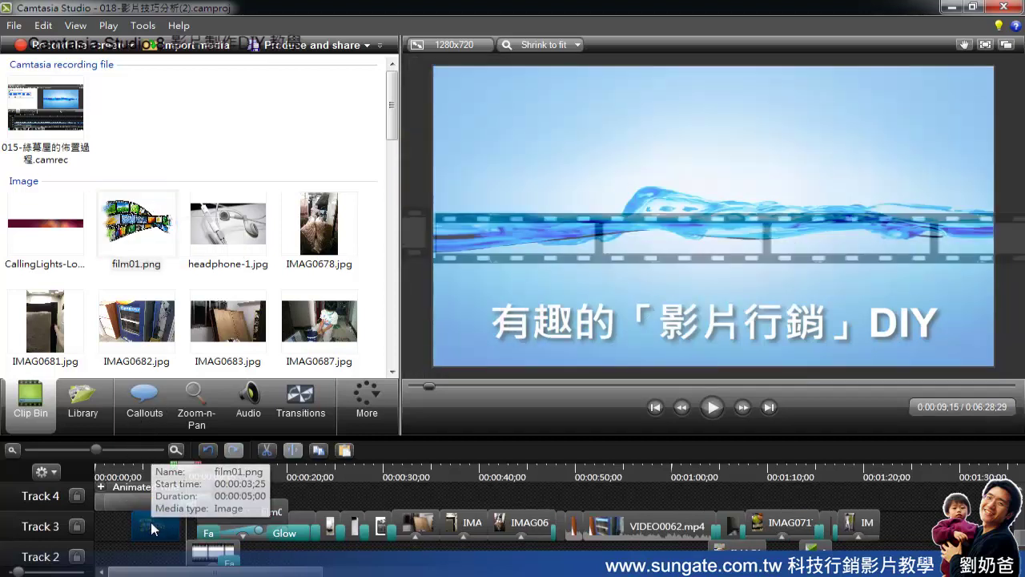
{"action": "mouse_move", "coordinate": [187, 466]}
{"action": "left_mouse_down"}
{"action": "mouse_move", "coordinate": [147, 478]}
{"action": "mouse_move", "coordinate": [175, 480]}
{"action": "left_mouse_up"}
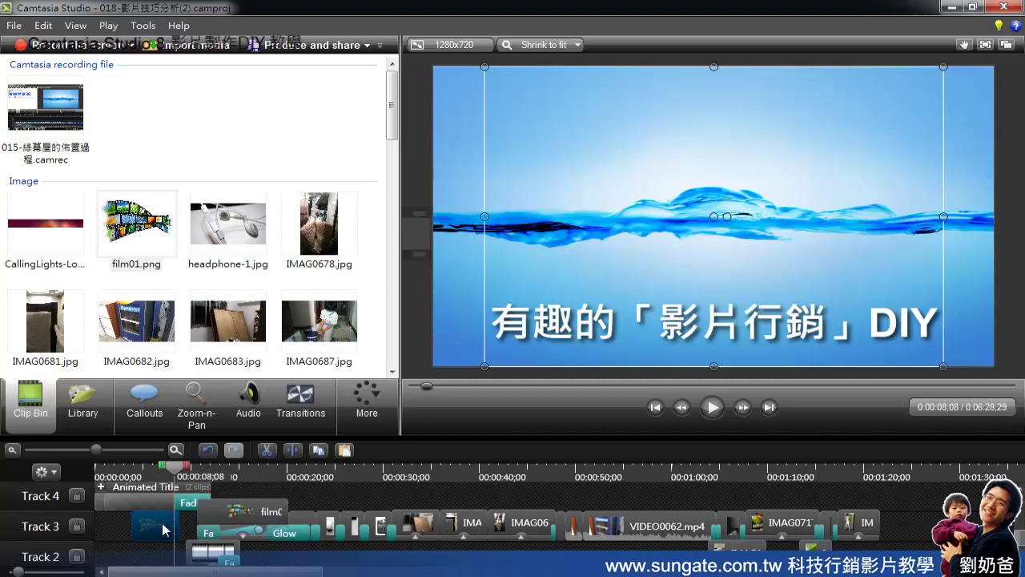
{"action": "left_click", "coordinate": [157, 501]}
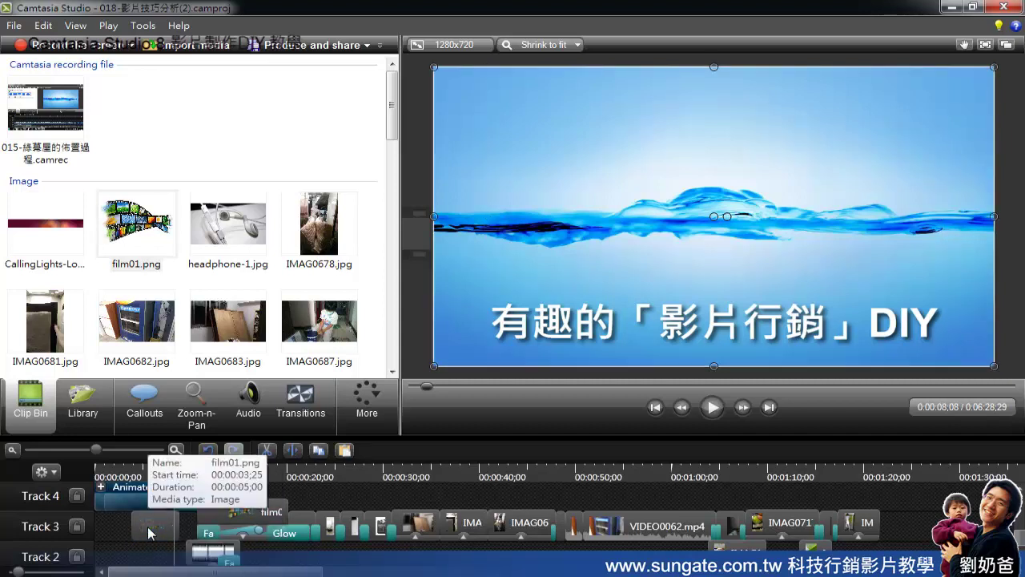
{"action": "left_click", "coordinate": [149, 533]}
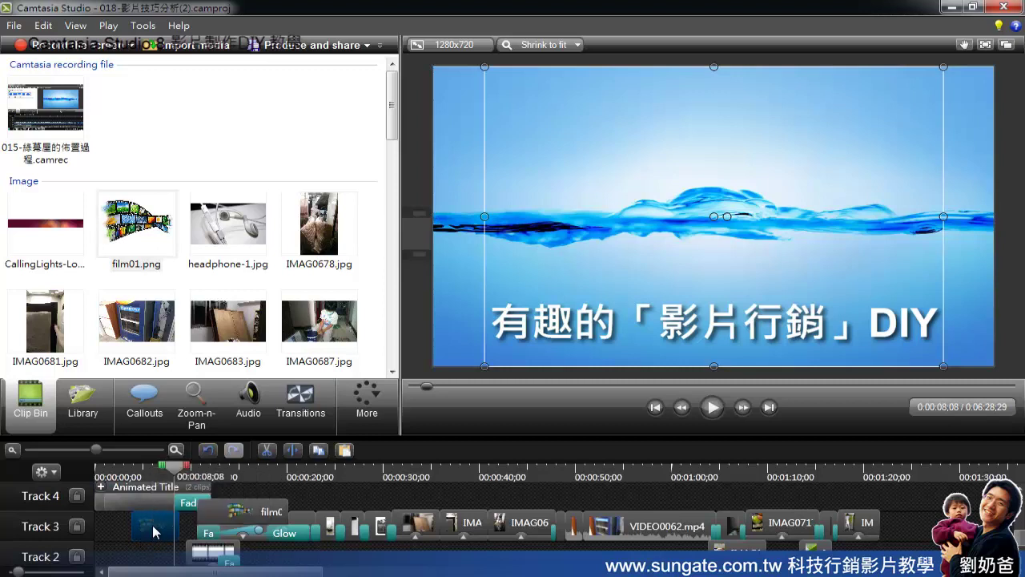
Move the added film01.png clip to Track 10 near the timeline start and play the title up to 0:00:04;10.
{"action": "left_click_drag", "start_coordinate": [152, 530], "coordinate": [688, 546]}
{"action": "left_click_drag", "start_coordinate": [809, 532], "coordinate": [110, 478]}
{"action": "left_click", "coordinate": [712, 407]}
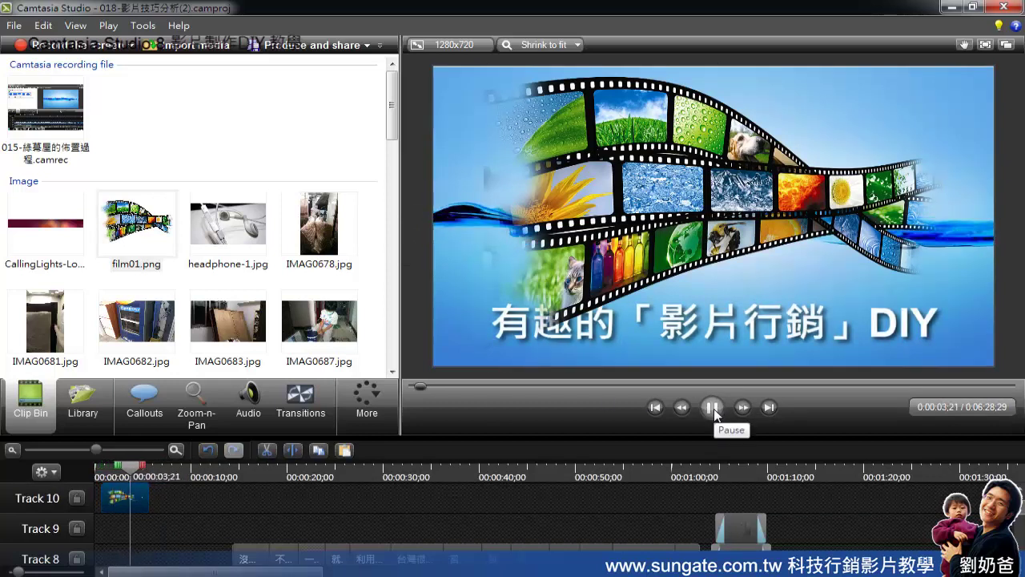
{"action": "left_click", "coordinate": [712, 407]}
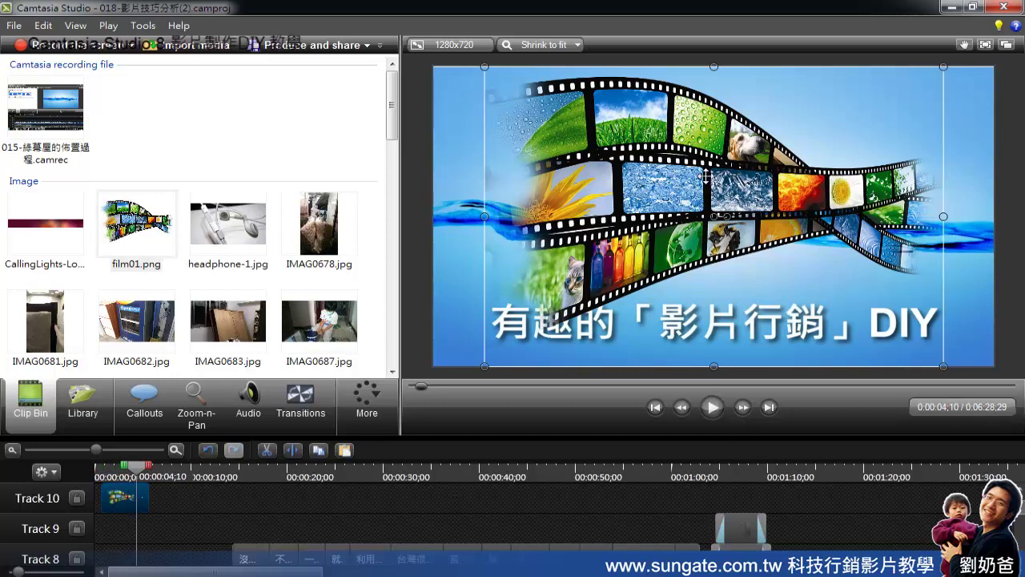
Delete the added film01.png clip from Track 10.
{"action": "left_click", "coordinate": [127, 506]}
{"action": "key", "text": "Delete"}
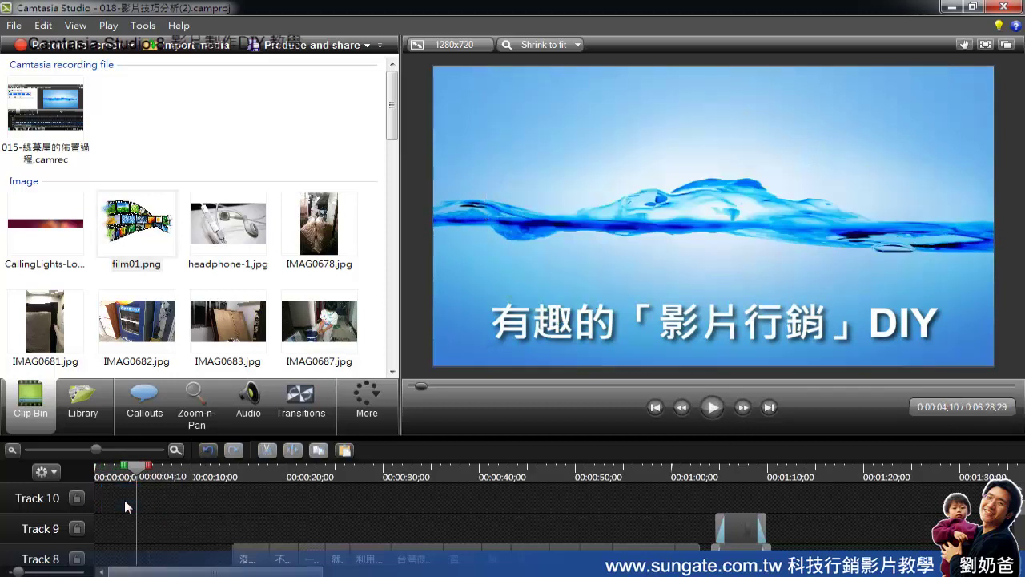
Select the Fade transition at the start of film01.png on Track 3 and scrub through the clip to 0:00:13;13.
{"action": "scroll", "coordinate": [179, 495], "scroll_direction": "down", "scroll_amount": 3}
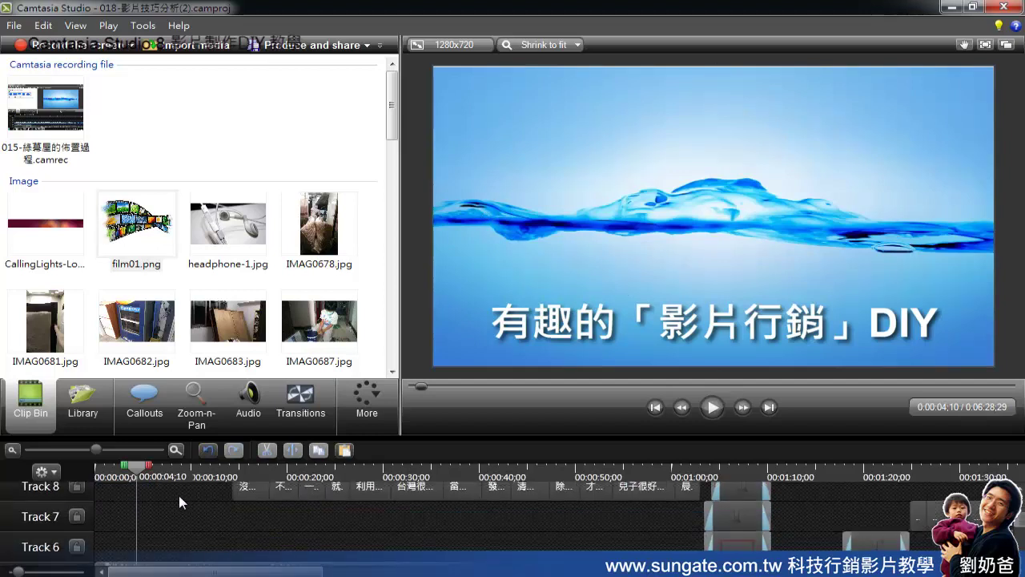
{"action": "scroll", "coordinate": [179, 495], "scroll_direction": "down", "scroll_amount": 3}
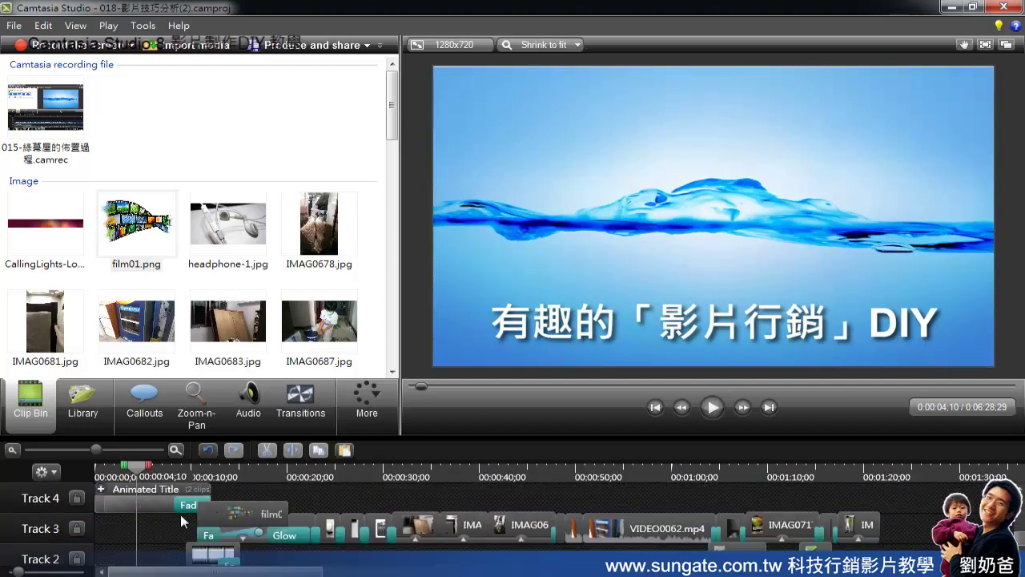
{"action": "left_click", "coordinate": [215, 533]}
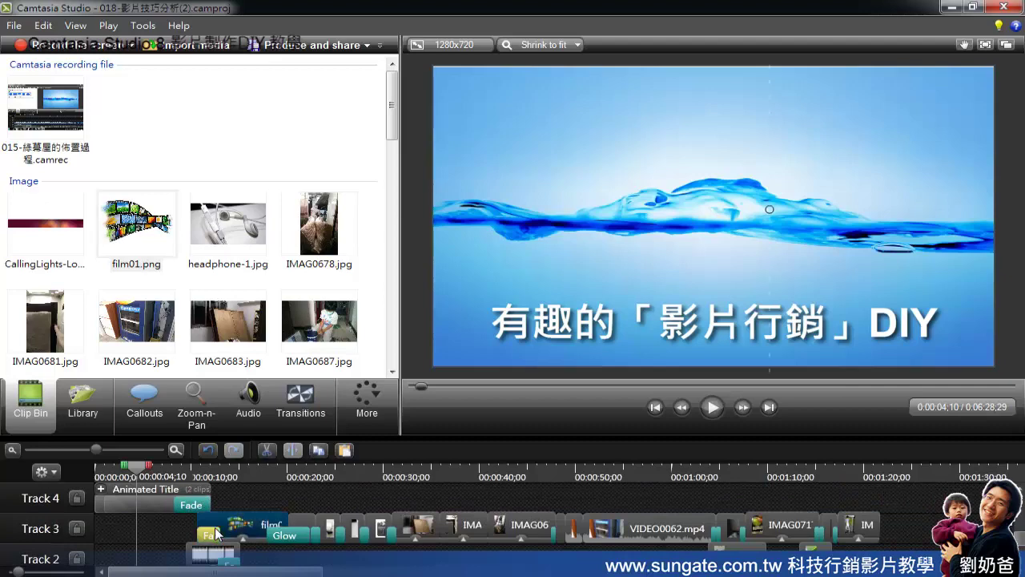
{"action": "left_click_drag", "start_coordinate": [138, 466], "coordinate": [228, 474]}
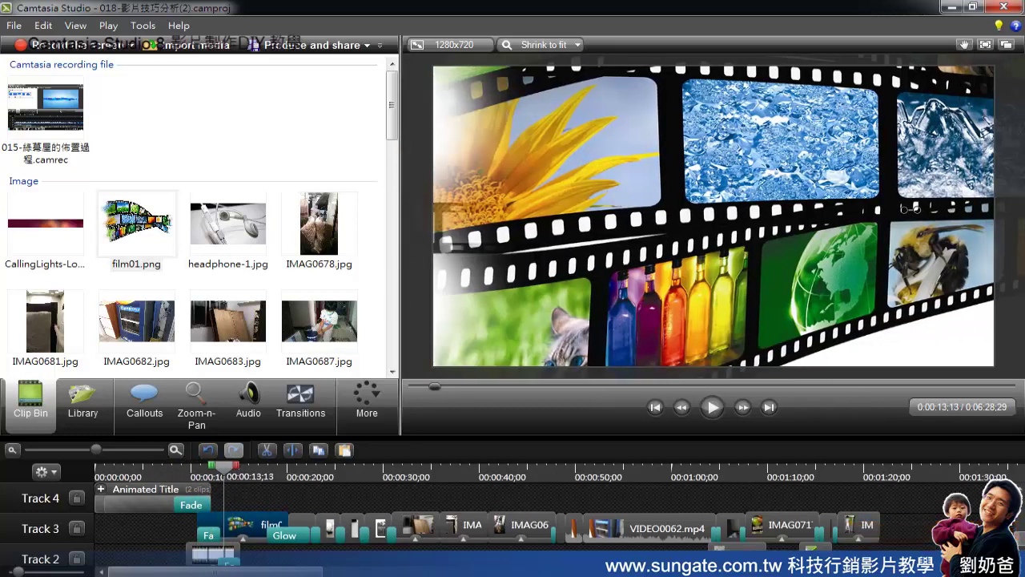
Close the open messaging window and quit Skype and the other messaging program in the Windows notification area.
{"action": "right_click", "coordinate": [466, 567]}
{"action": "left_click", "coordinate": [428, 556]}
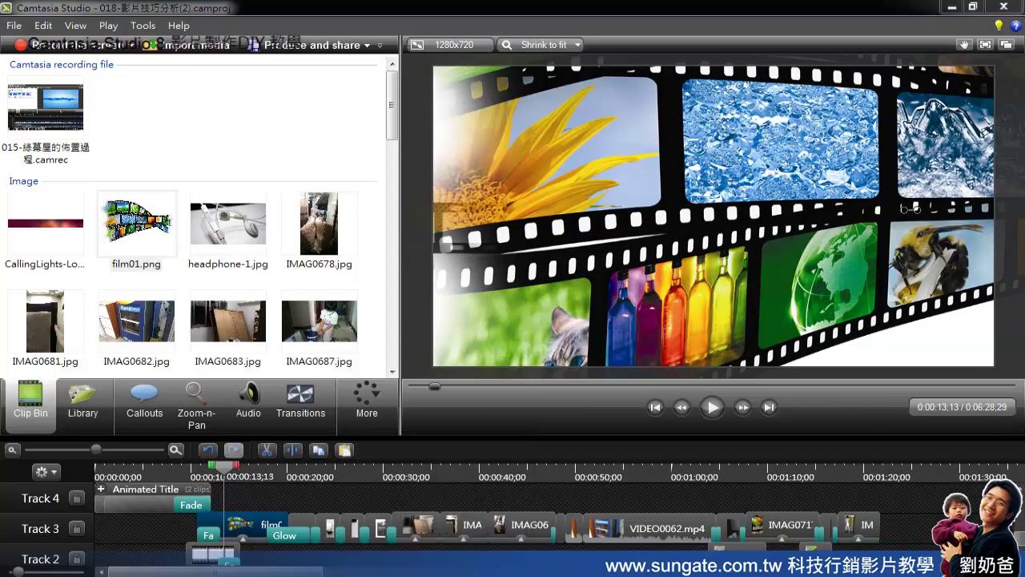
{"action": "left_click", "coordinate": [838, 567]}
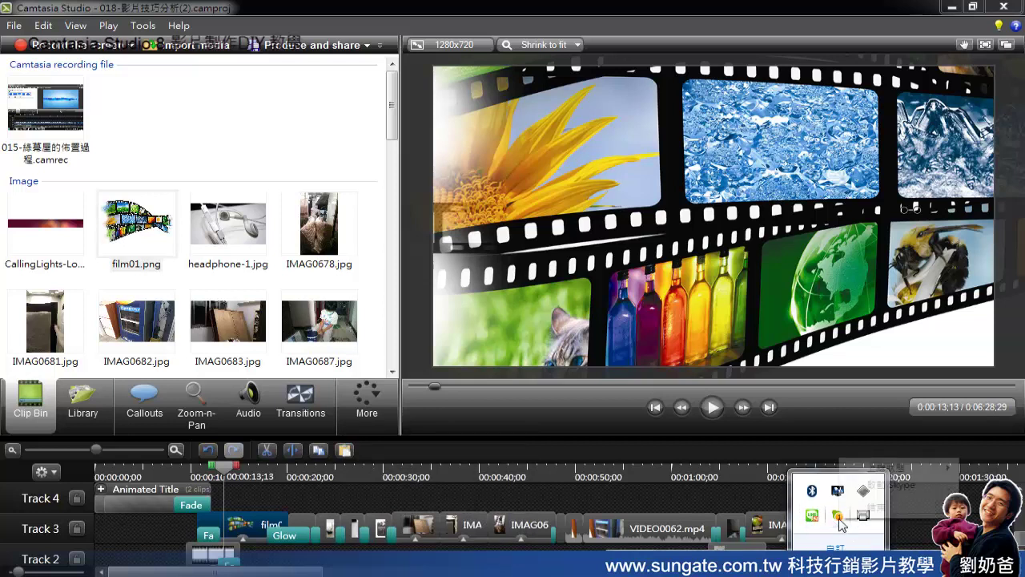
{"action": "left_click", "coordinate": [887, 509]}
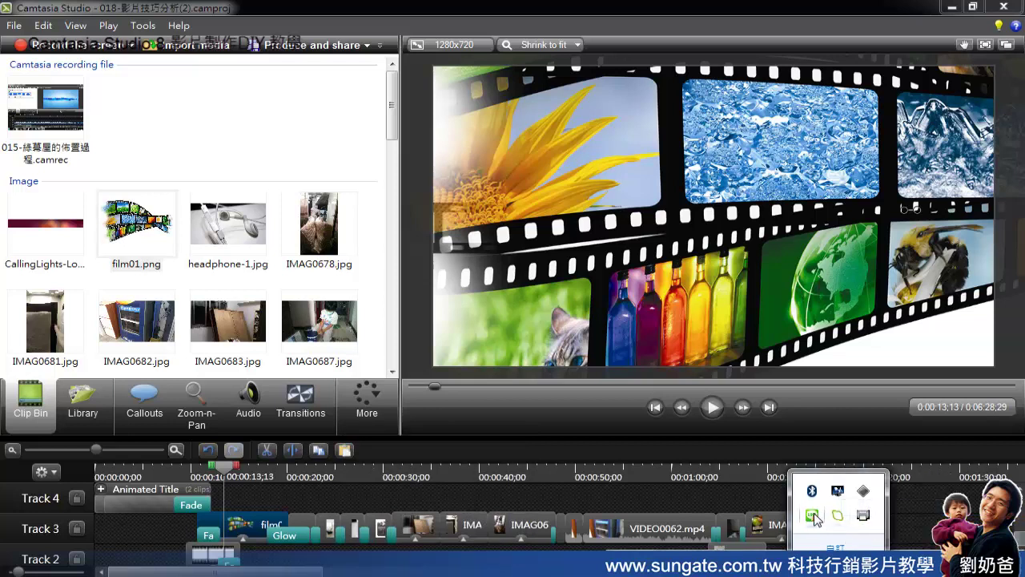
{"action": "right_click", "coordinate": [814, 518]}
{"action": "left_click", "coordinate": [851, 501]}
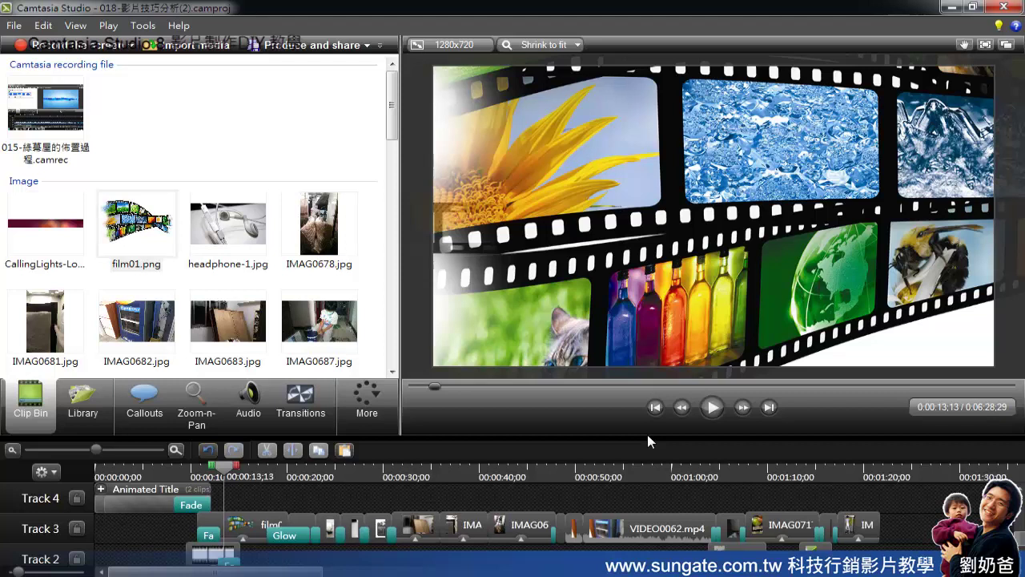
Replay the Fade at the start of film01.png on Track 3 around 0:00:10;20, and browse the available transitions from Fade to Glow.
{"action": "left_click", "coordinate": [245, 522]}
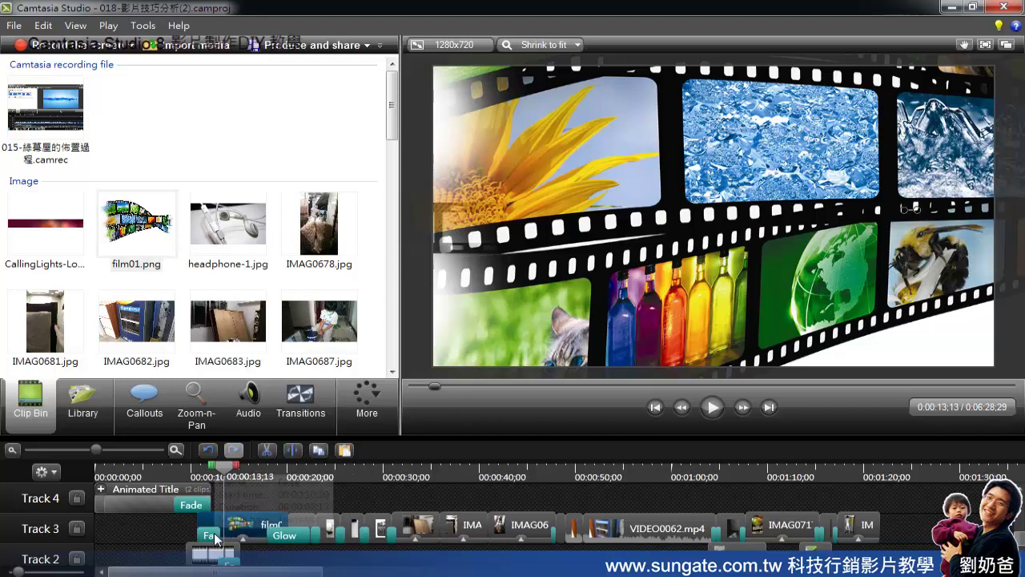
{"action": "left_click", "coordinate": [211, 536]}
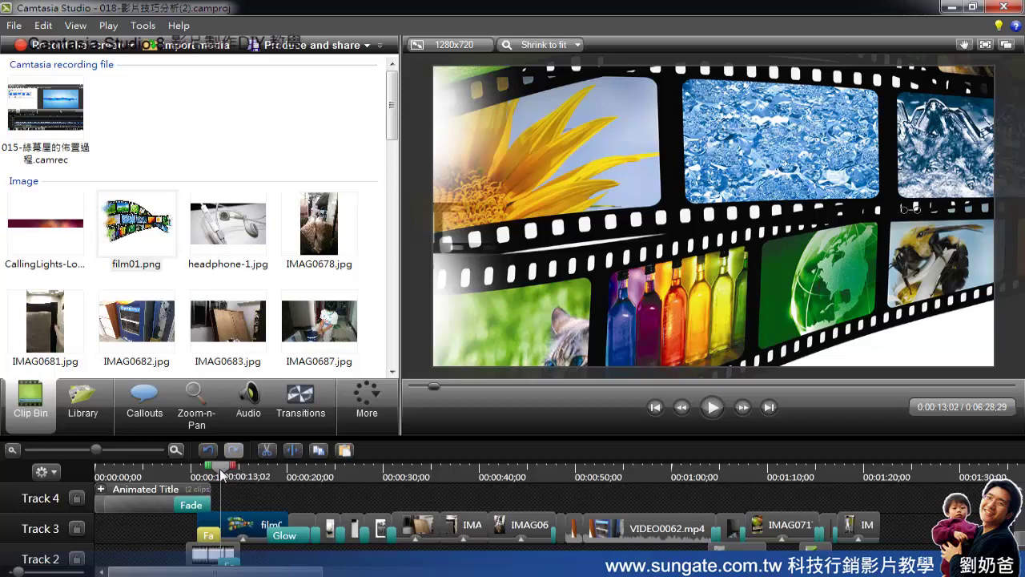
{"action": "left_click_drag", "start_coordinate": [237, 471], "coordinate": [202, 471]}
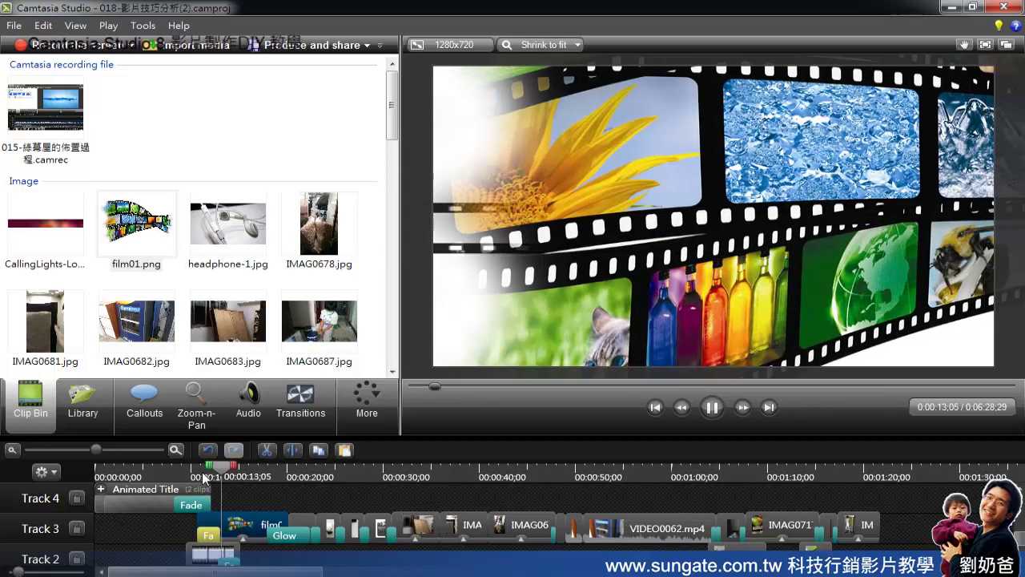
{"action": "key", "text": "space"}
{"action": "left_click", "coordinate": [208, 536]}
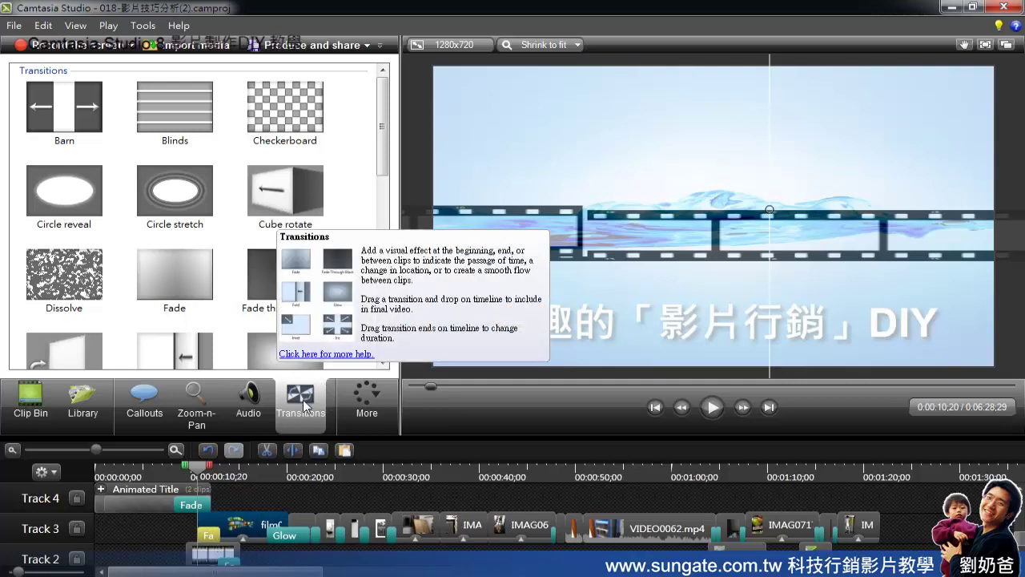
{"action": "left_click_drag", "start_coordinate": [386, 168], "coordinate": [385, 197]}
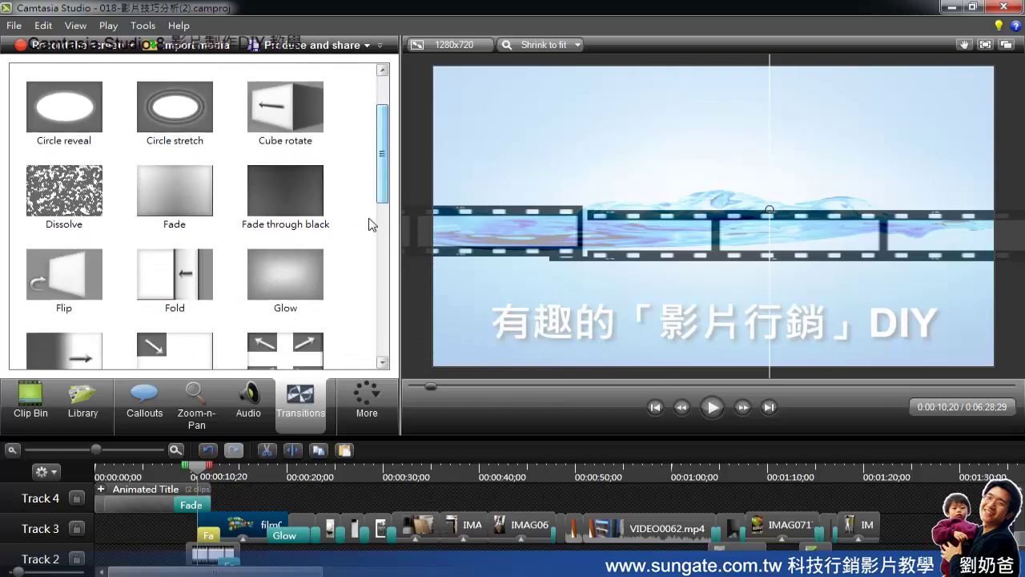
Preview the Glow transition and play the filmstrip opening from 0:00:10;20 to 0:00:13;18 for comparison.
{"action": "left_click", "coordinate": [293, 277]}
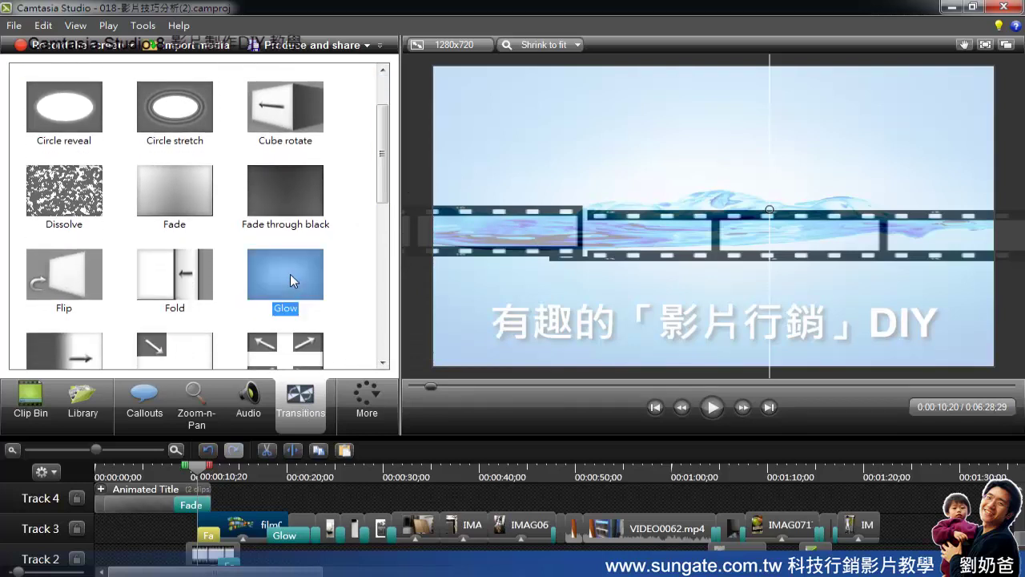
{"action": "left_click", "coordinate": [209, 536]}
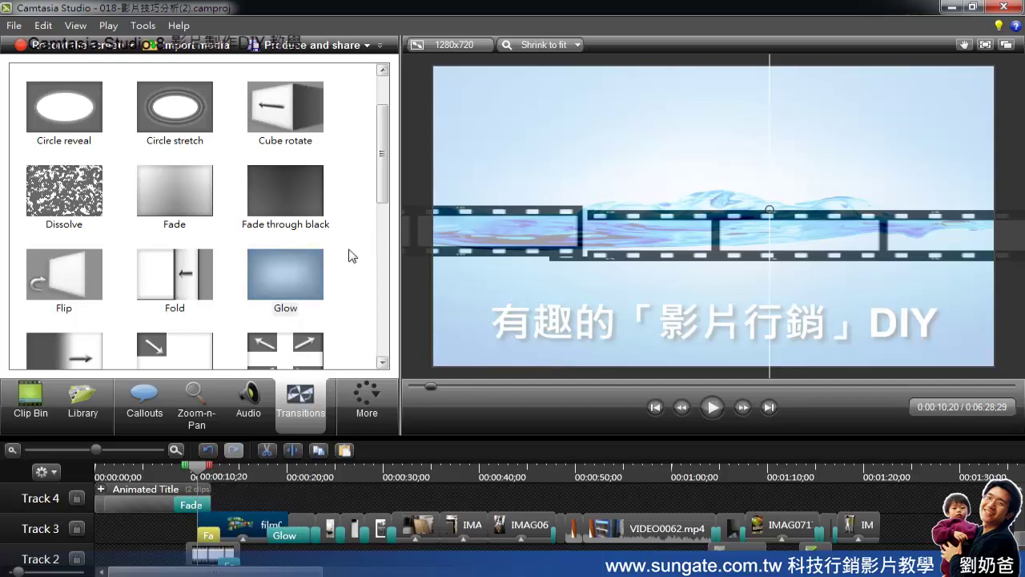
{"action": "left_click", "coordinate": [290, 281]}
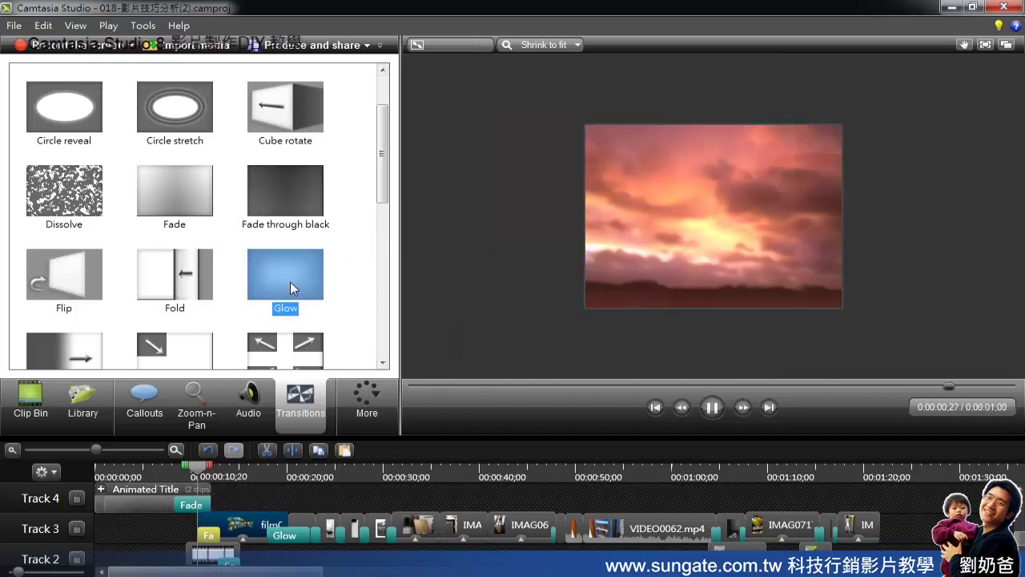
{"action": "left_click", "coordinate": [197, 464]}
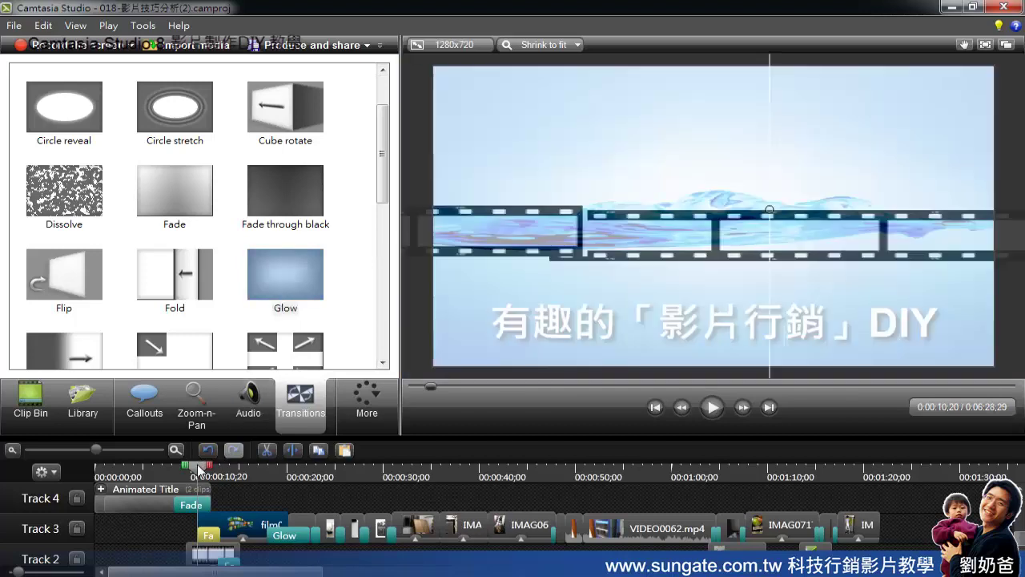
{"action": "key", "text": "space"}
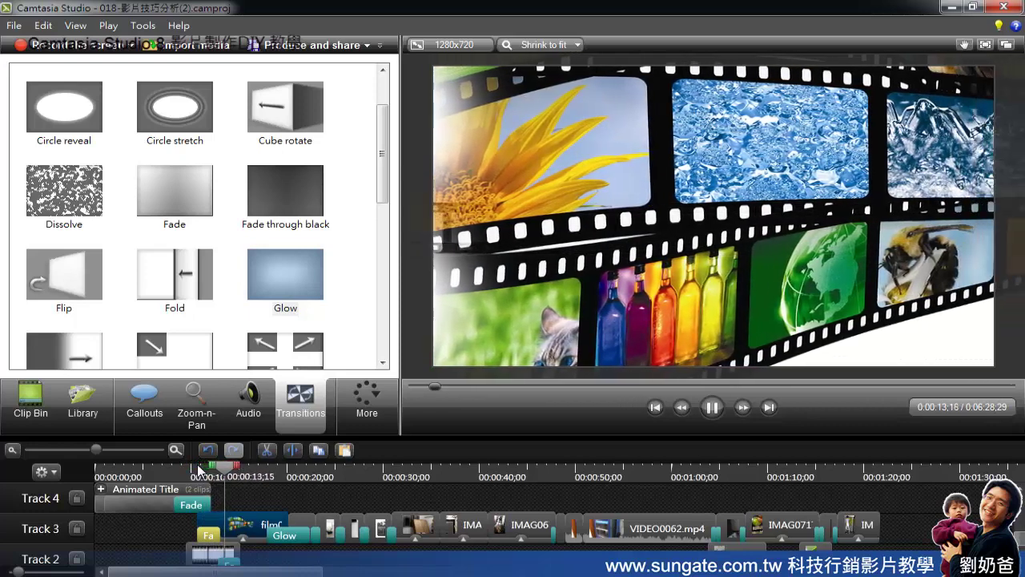
{"action": "key", "text": "space"}
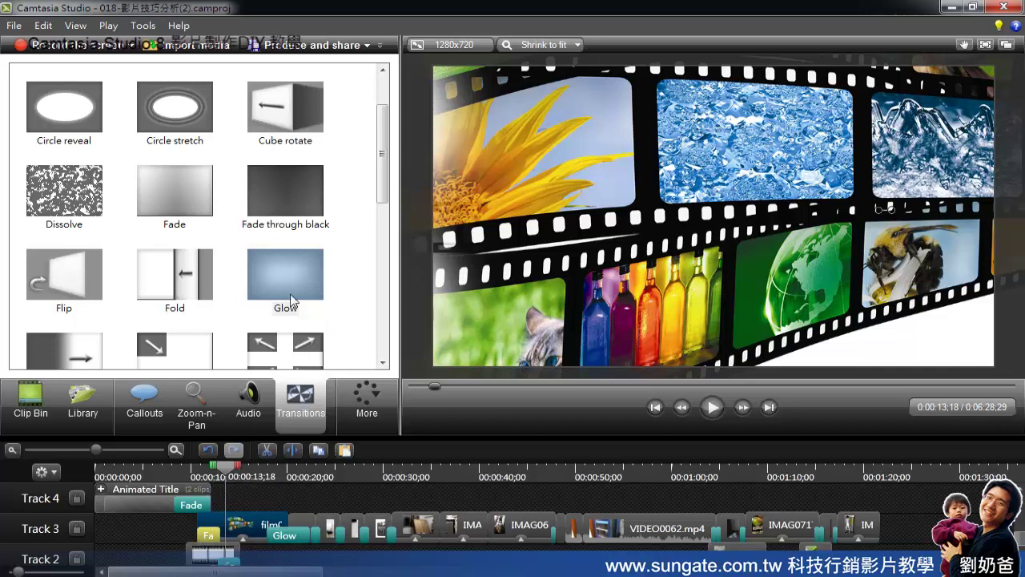
Preview the Fade transition and apply it to the start of film01.png on Track 3.
{"action": "left_click", "coordinate": [199, 190]}
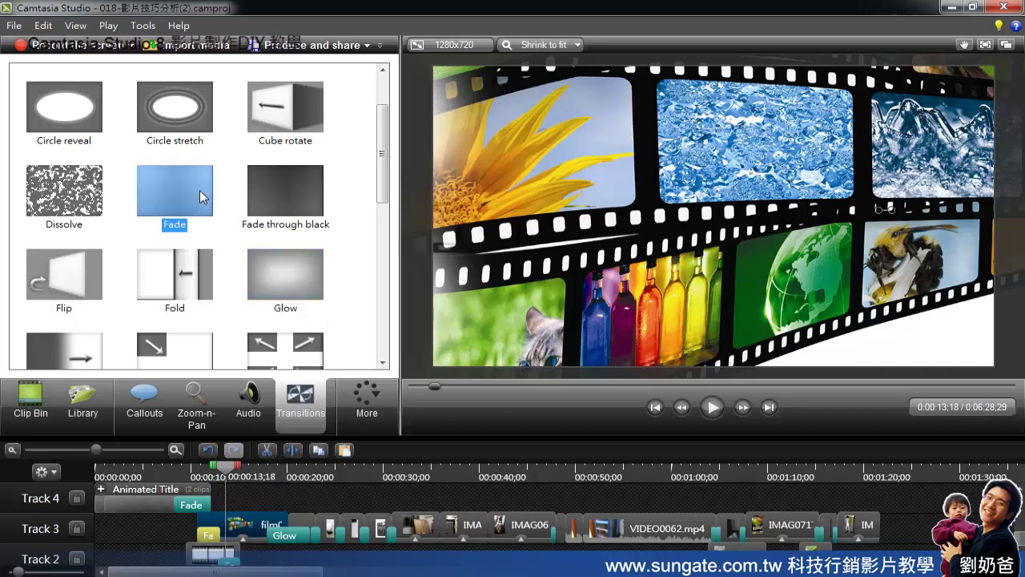
{"action": "left_click", "coordinate": [175, 194]}
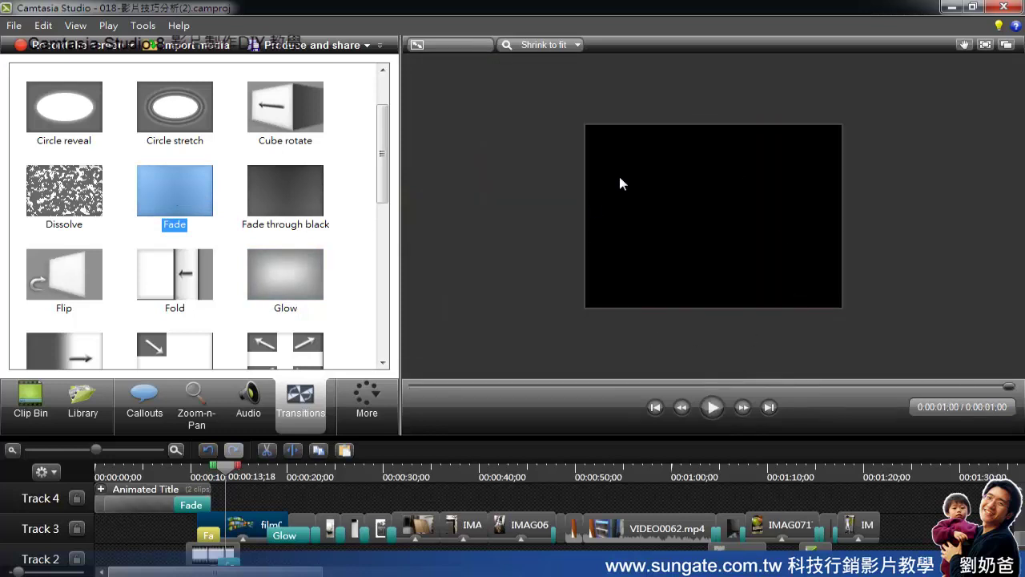
{"action": "left_click", "coordinate": [192, 208]}
{"action": "left_click", "coordinate": [192, 208]}
{"action": "left_click_drag", "start_coordinate": [177, 187], "coordinate": [198, 476]}
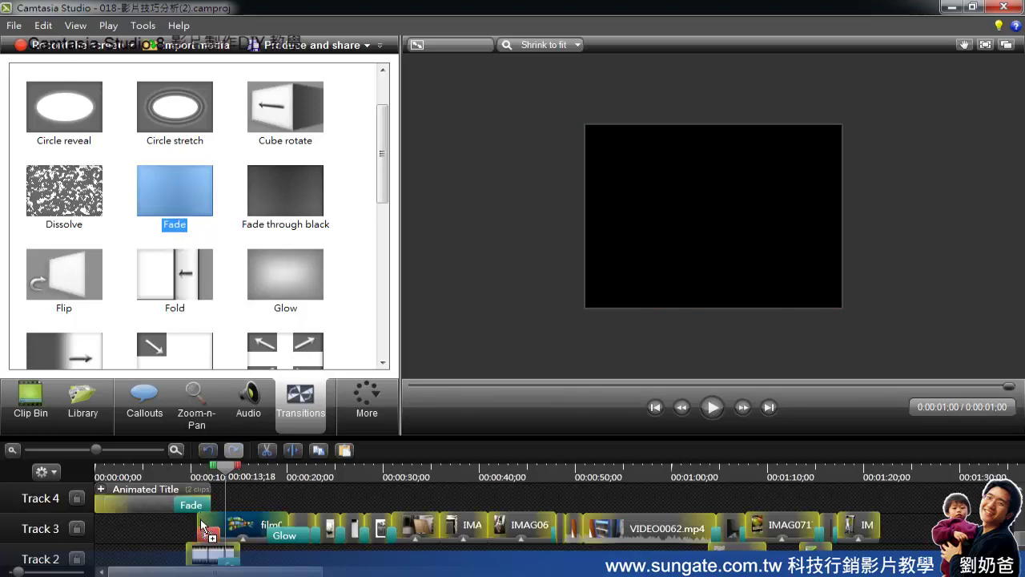
{"action": "left_click_drag", "start_coordinate": [206, 538], "coordinate": [205, 538]}
{"action": "left_click_drag", "start_coordinate": [206, 537], "coordinate": [206, 536]}
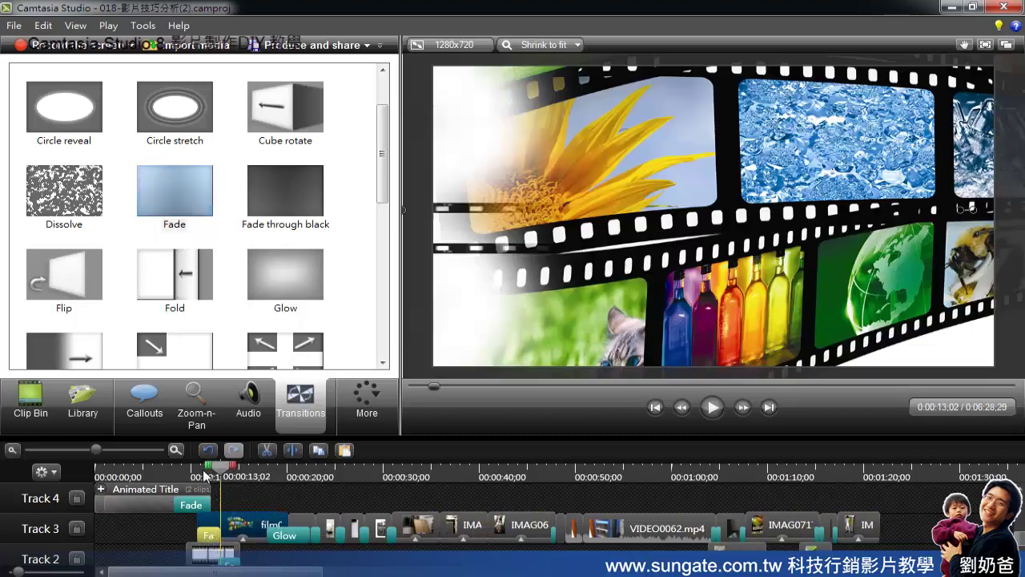
Play the film01.png clip from 0:00:10;20 to 0:00:17;09, select its ending Glow and scrub back to 0:00:12;03.
{"action": "left_click", "coordinate": [196, 470]}
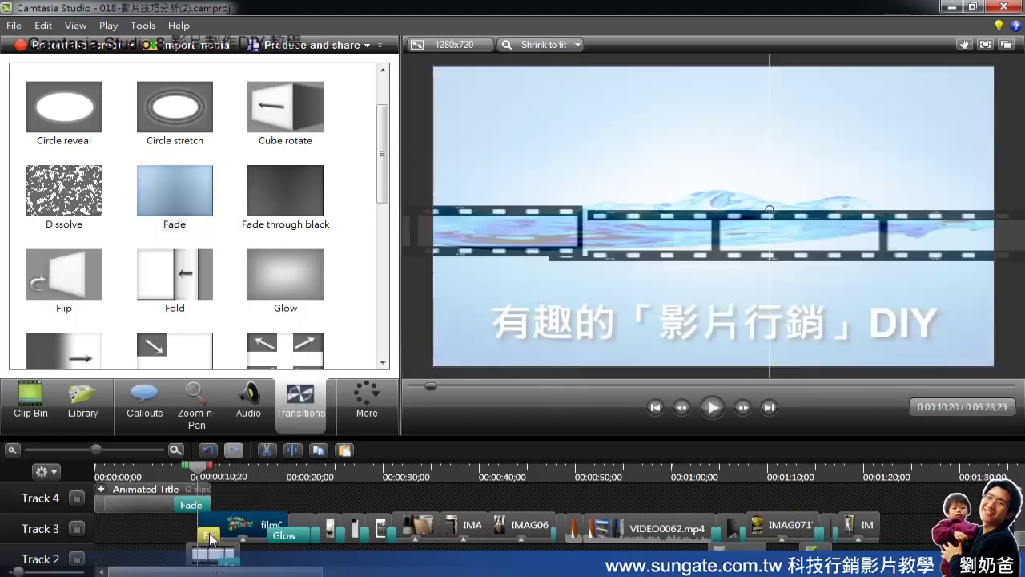
{"action": "key", "text": "space"}
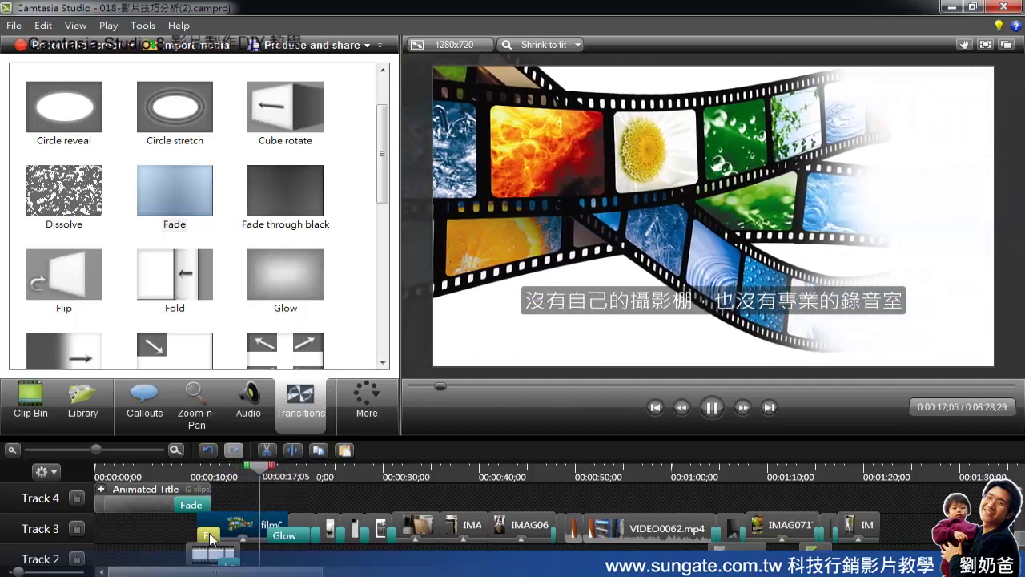
{"action": "key", "text": "space"}
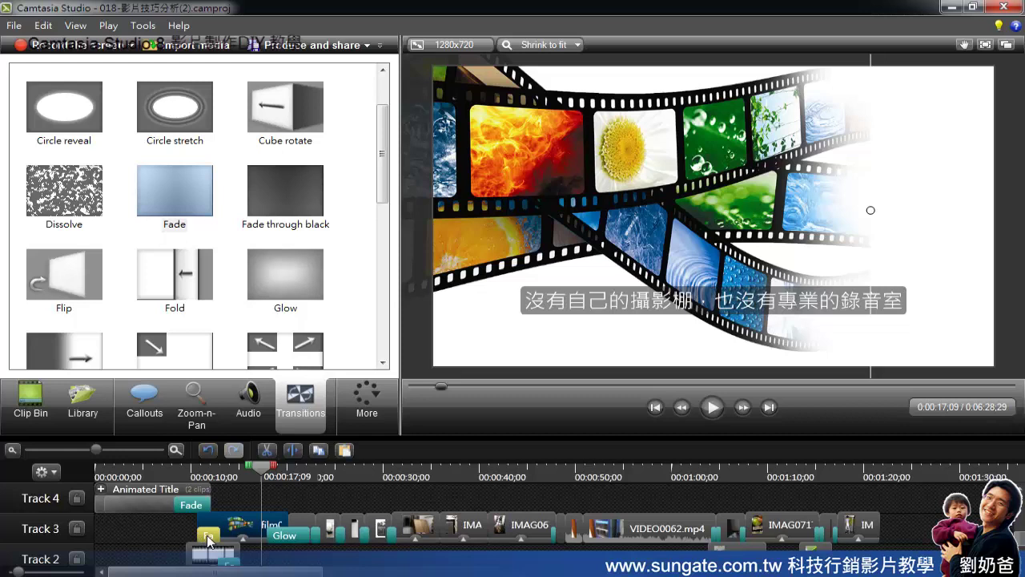
{"action": "left_click", "coordinate": [279, 537]}
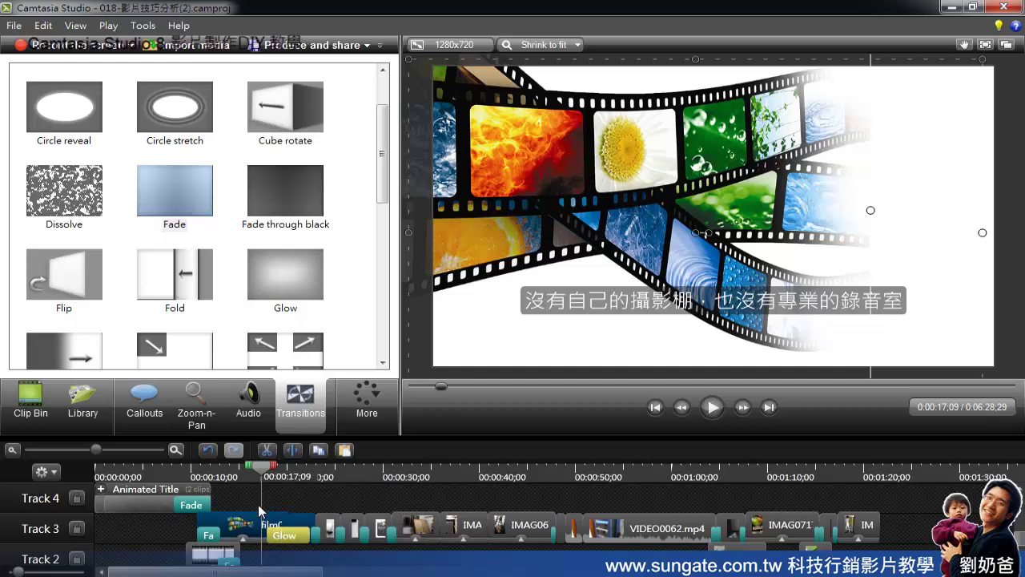
{"action": "left_click_drag", "start_coordinate": [259, 474], "coordinate": [207, 479]}
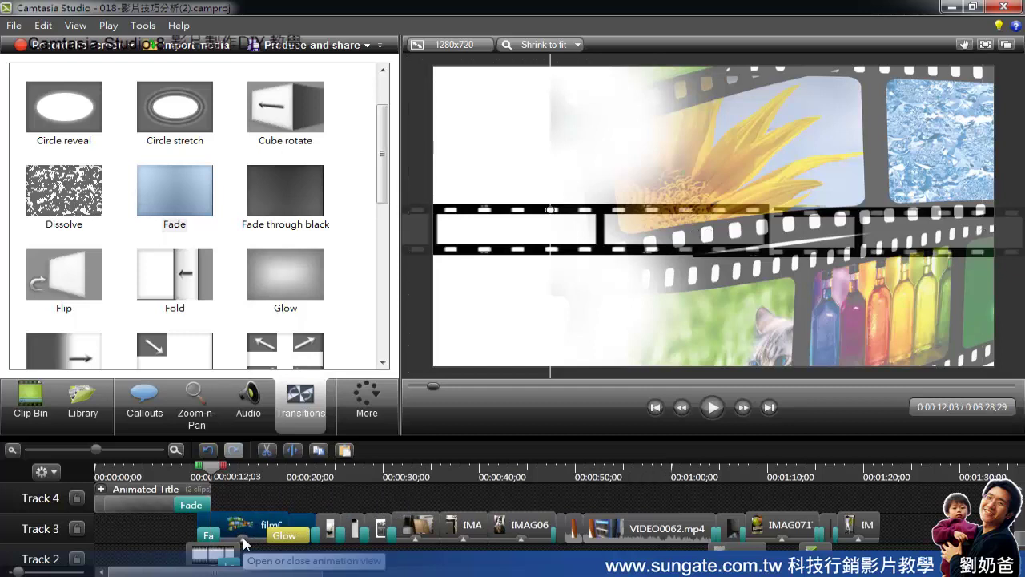
Expand the animation view of film01.png on Track 3 and examine the Visual Properties of its animation's end point at 0:00:17;03.
{"action": "left_click_drag", "start_coordinate": [239, 545], "coordinate": [213, 474]}
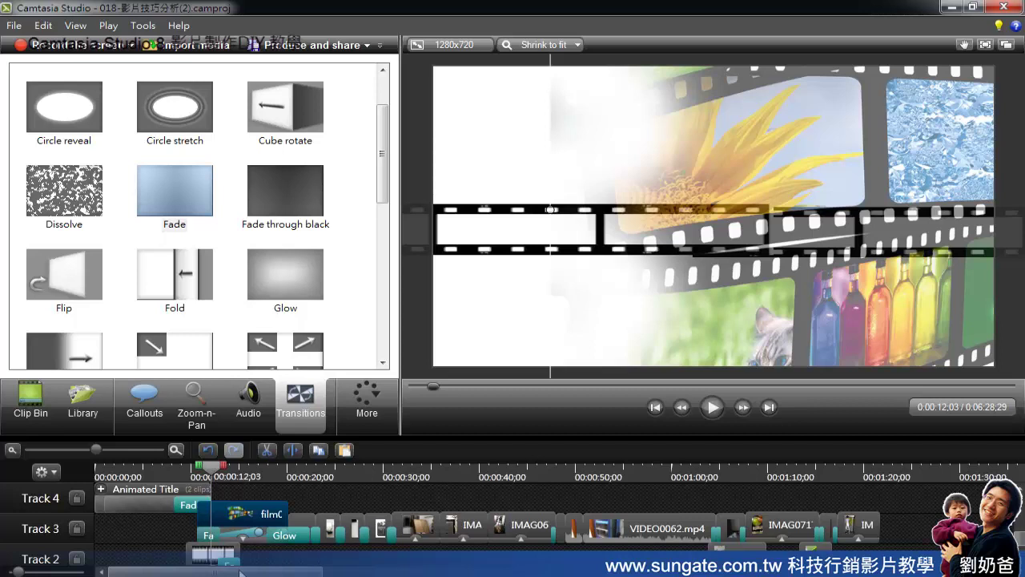
{"action": "mouse_move", "coordinate": [232, 576]}
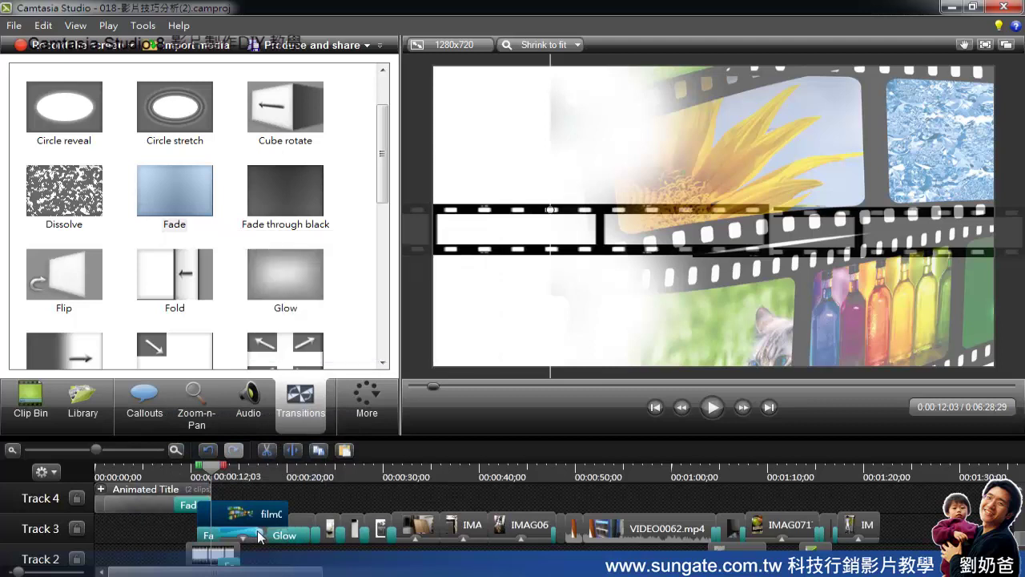
{"action": "left_click", "coordinate": [363, 399]}
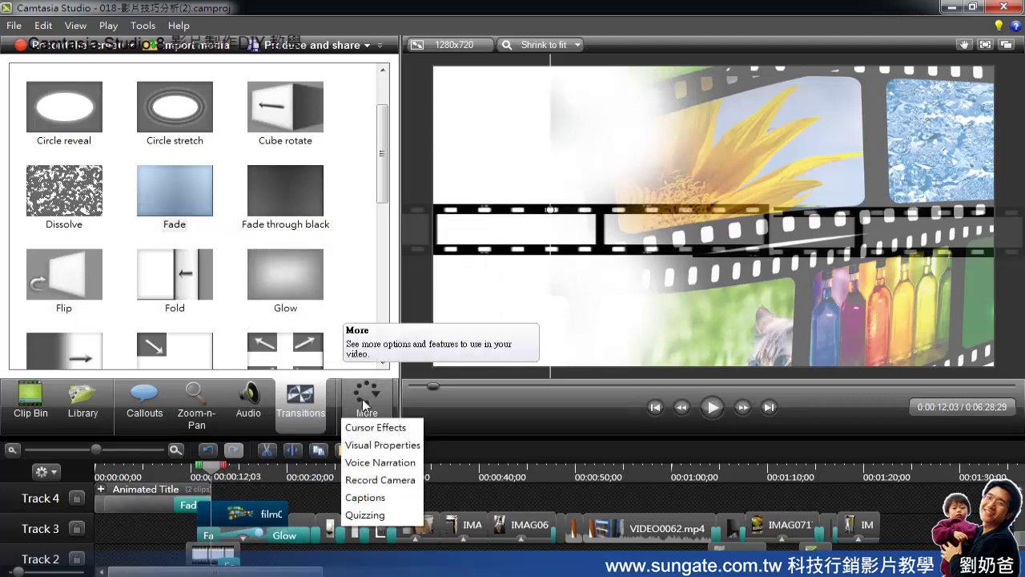
{"action": "left_click", "coordinate": [383, 444]}
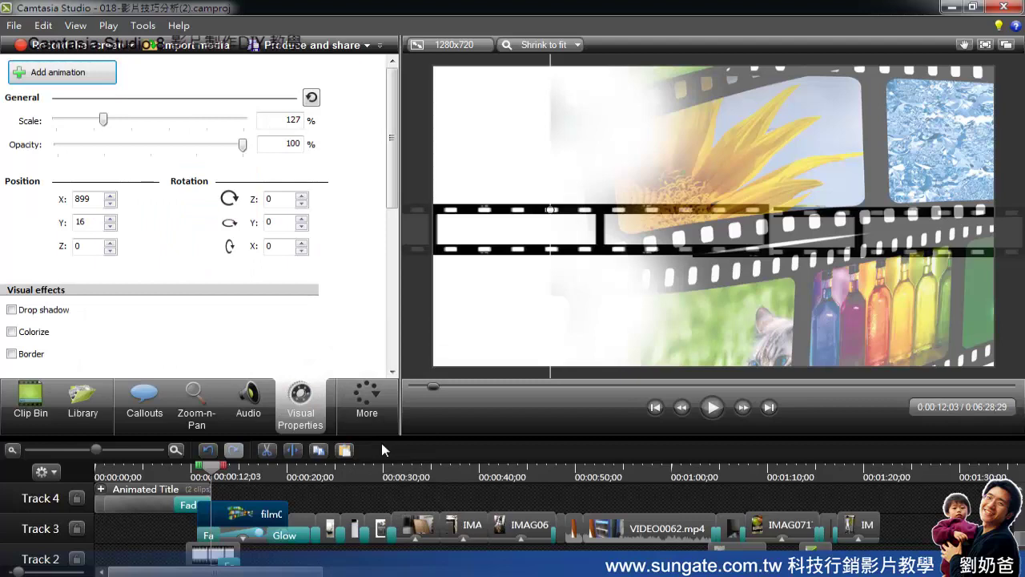
{"action": "left_click", "coordinate": [255, 531]}
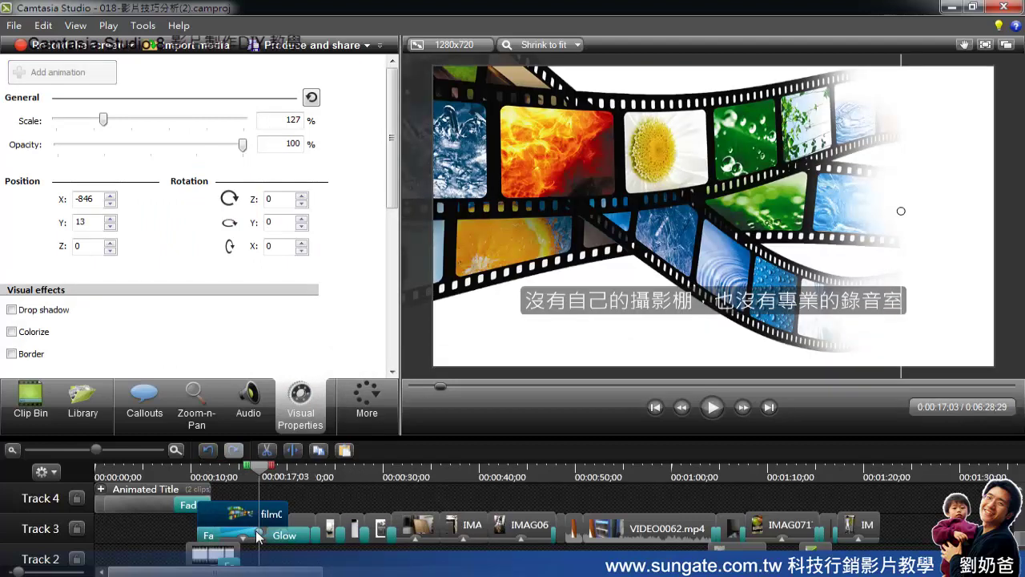
Look through the Zoom-n-Pan, Callouts and Clip Bin tools and reopen the Visual Properties of the film01.png animation.
{"action": "left_click", "coordinate": [200, 419]}
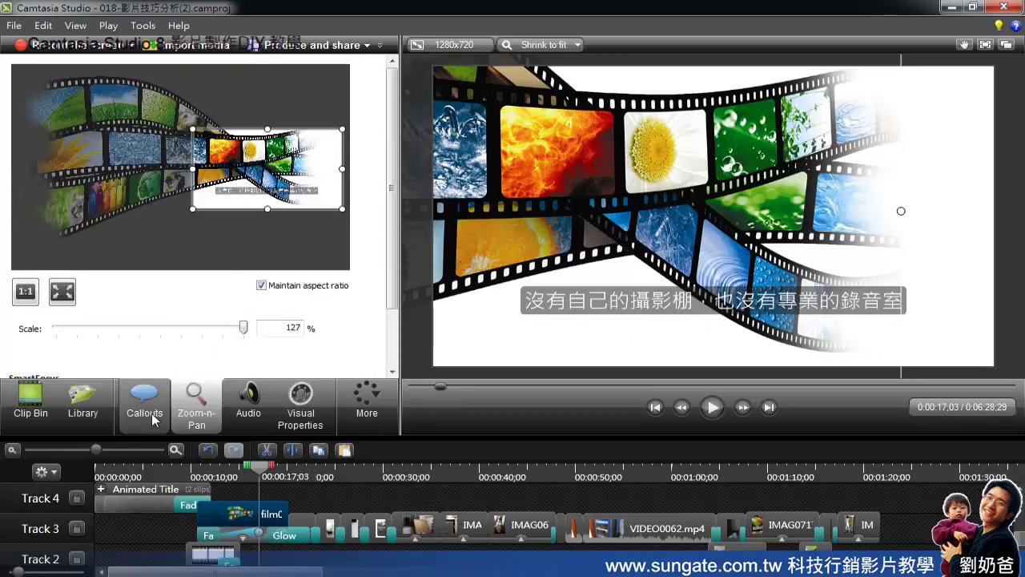
{"action": "left_click", "coordinate": [149, 412]}
{"action": "left_click", "coordinate": [24, 410]}
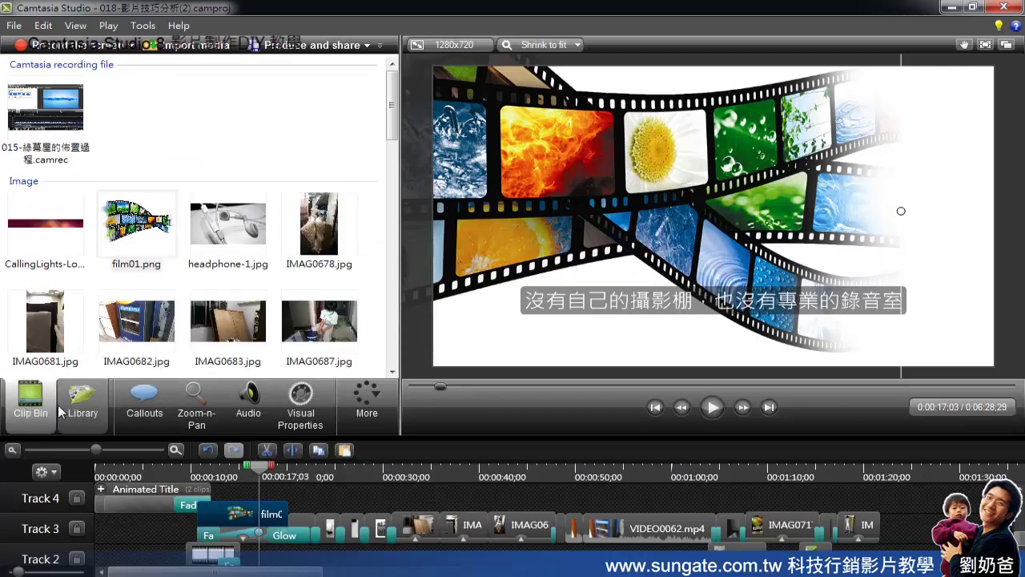
{"action": "left_click", "coordinate": [264, 530]}
{"action": "left_click_drag", "start_coordinate": [264, 530], "coordinate": [260, 533]}
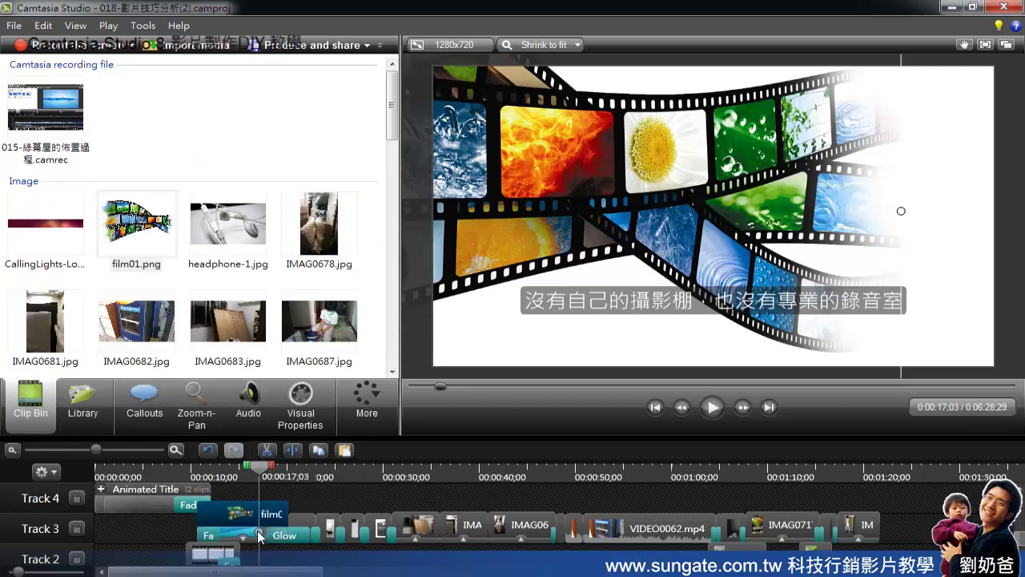
{"action": "double_click", "coordinate": [258, 535]}
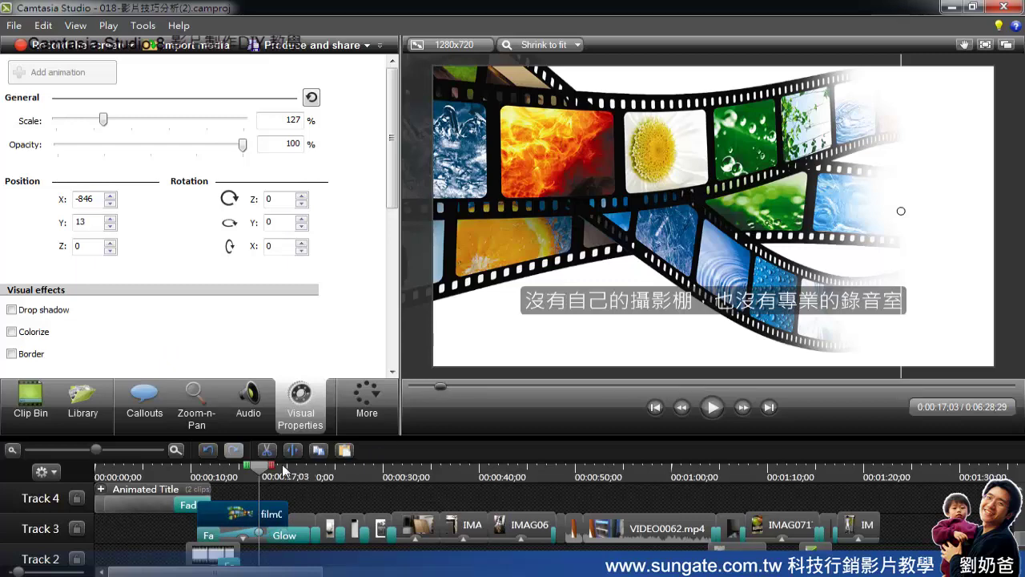
Scrub through the film01.png animation from 0:00:13;02 to 0:00:18;29 and compare its position values with those at the end point.
{"action": "left_click", "coordinate": [250, 475]}
{"action": "left_click_drag", "start_coordinate": [250, 474], "coordinate": [225, 478]}
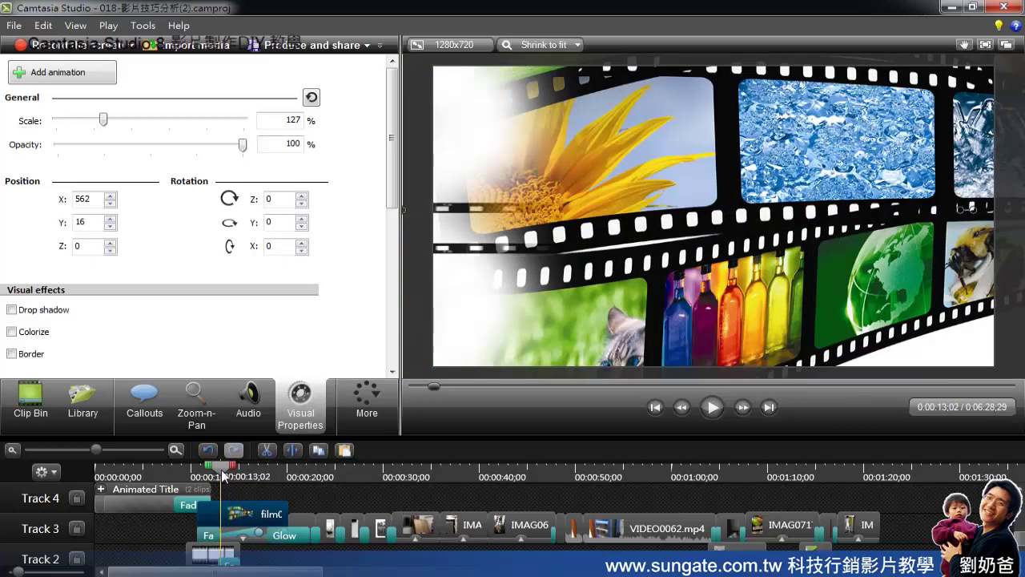
{"action": "mouse_move", "coordinate": [224, 464]}
{"action": "left_mouse_down"}
{"action": "mouse_move", "coordinate": [204, 465]}
{"action": "mouse_move", "coordinate": [223, 471]}
{"action": "left_mouse_up"}
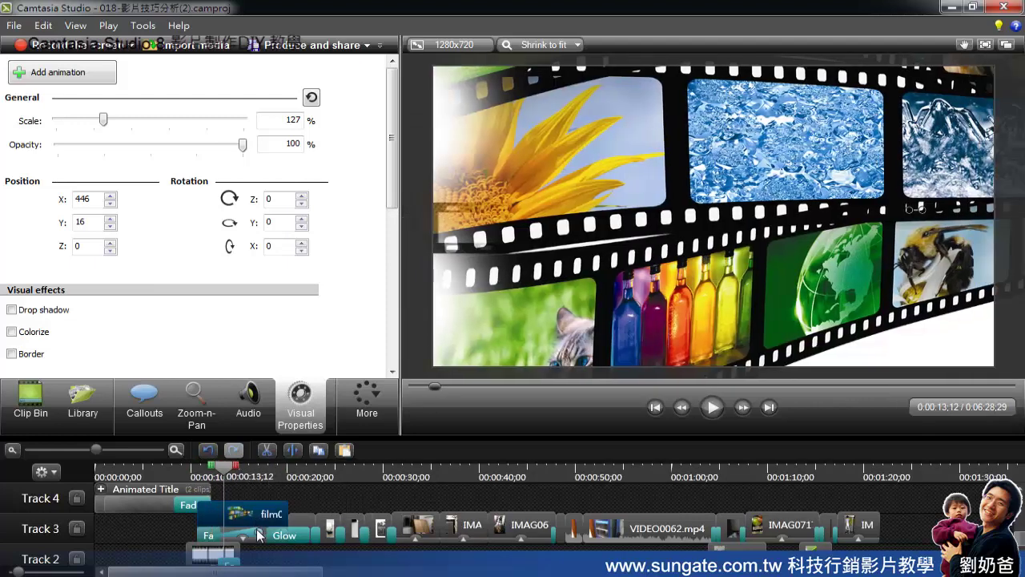
{"action": "left_click", "coordinate": [258, 535]}
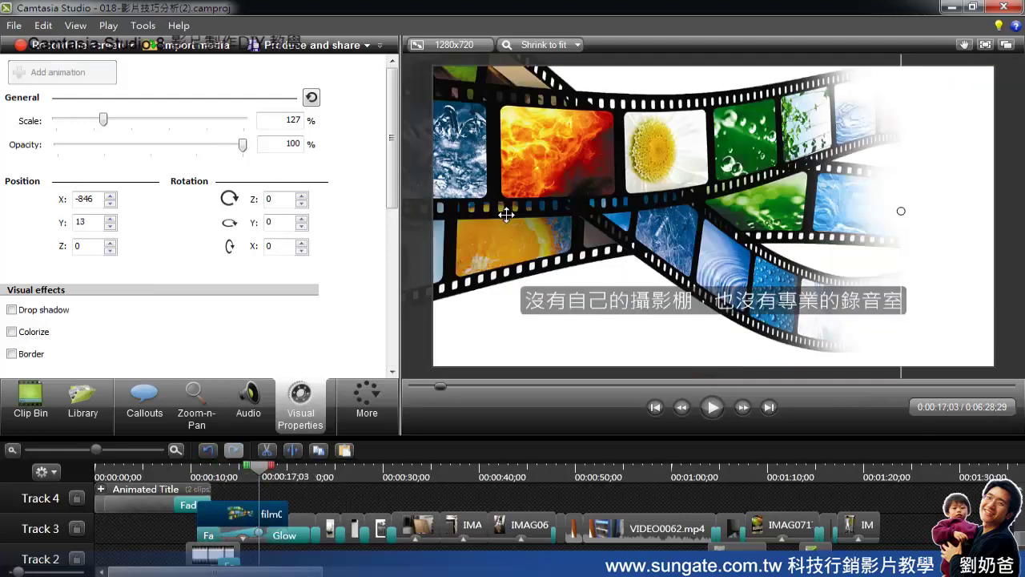
{"action": "left_click_drag", "start_coordinate": [253, 469], "coordinate": [267, 488]}
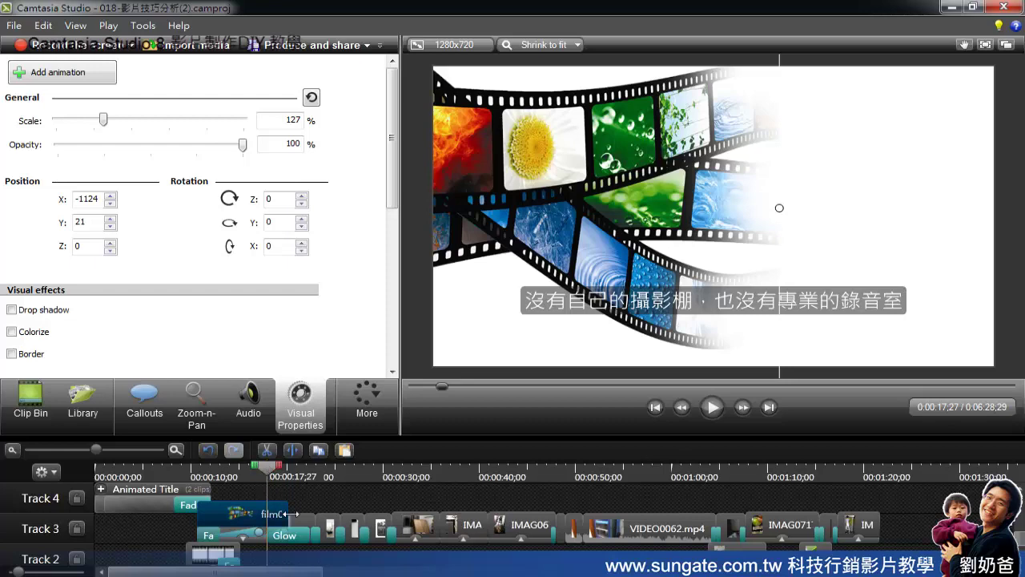
{"action": "left_click_drag", "start_coordinate": [269, 471], "coordinate": [278, 471]}
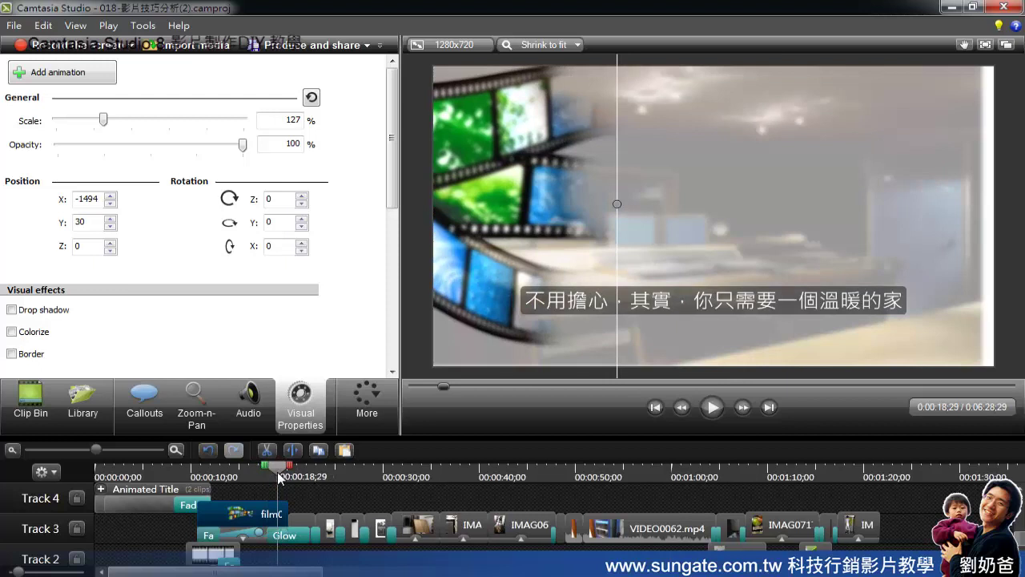
Select the Glow at the end of film01.png on Track 3 and preview the Glow transition from the available transitions.
{"action": "left_click", "coordinate": [290, 535]}
{"action": "left_click", "coordinate": [302, 541]}
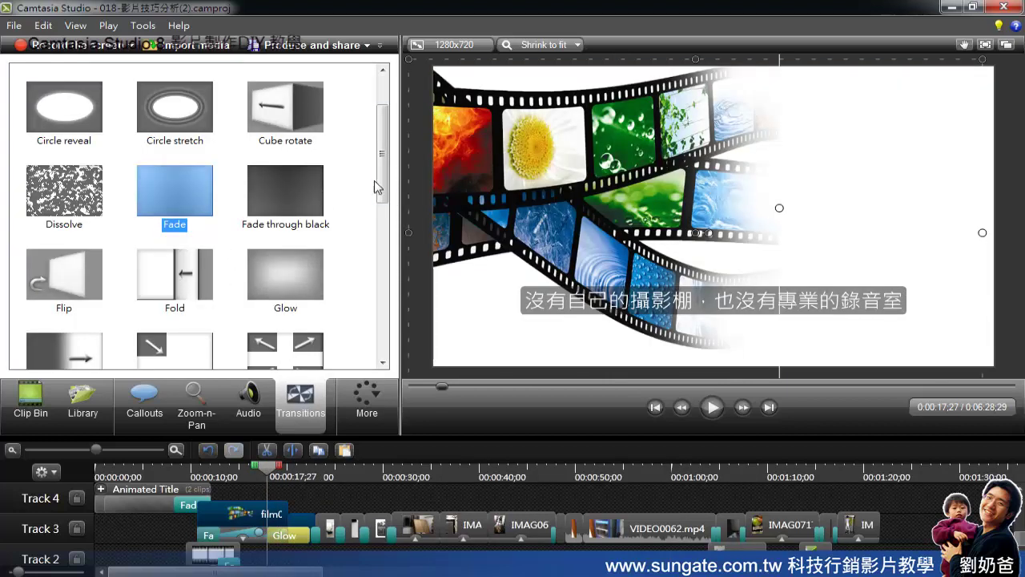
{"action": "left_click_drag", "start_coordinate": [382, 184], "coordinate": [382, 218]}
{"action": "left_click", "coordinate": [304, 194]}
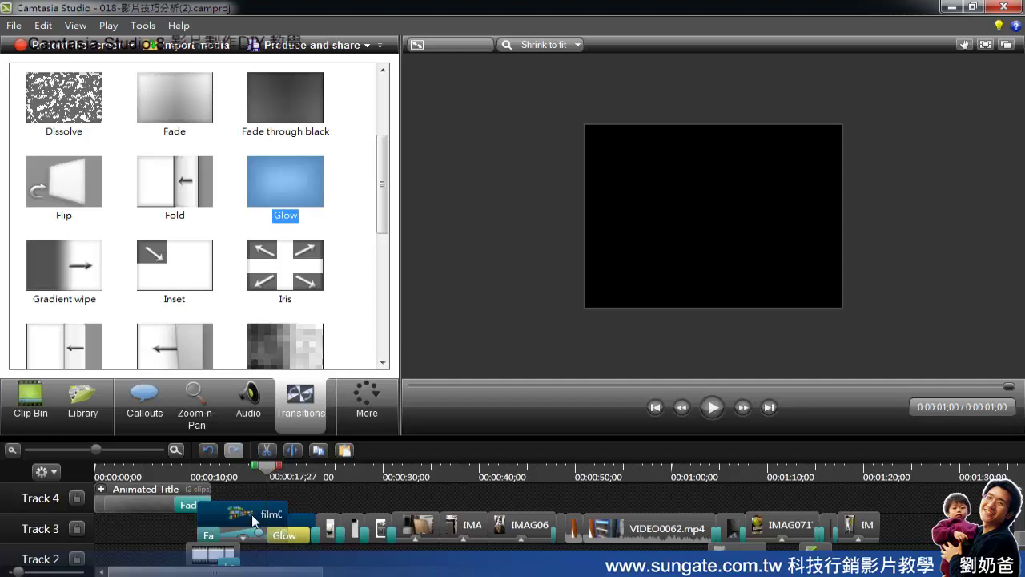
Scrub through the clip following film01.png to 0:00:22;13, return to 0:00:17;27 and select film01.png again.
{"action": "left_click", "coordinate": [303, 531]}
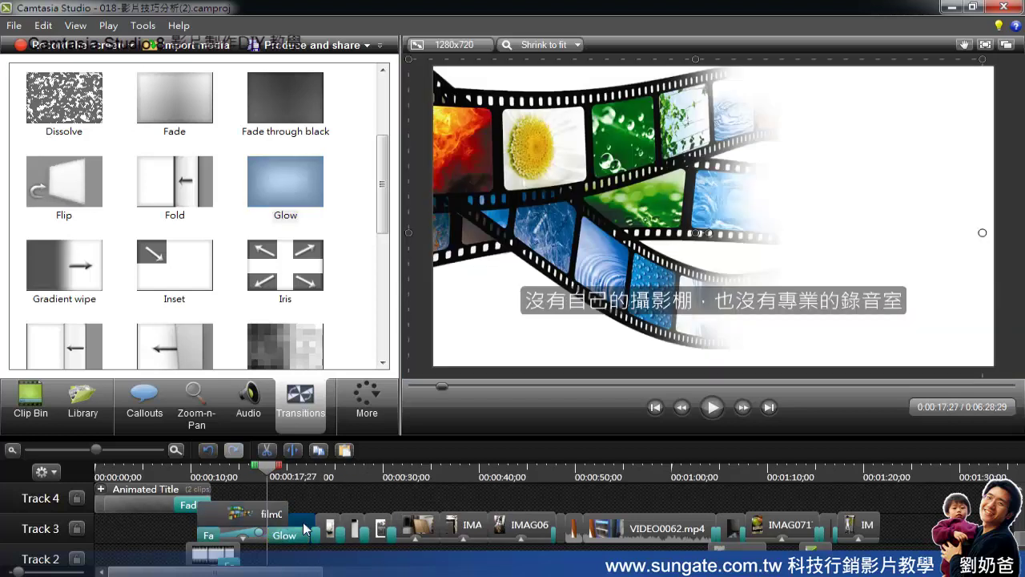
{"action": "left_click_drag", "start_coordinate": [269, 466], "coordinate": [312, 471]}
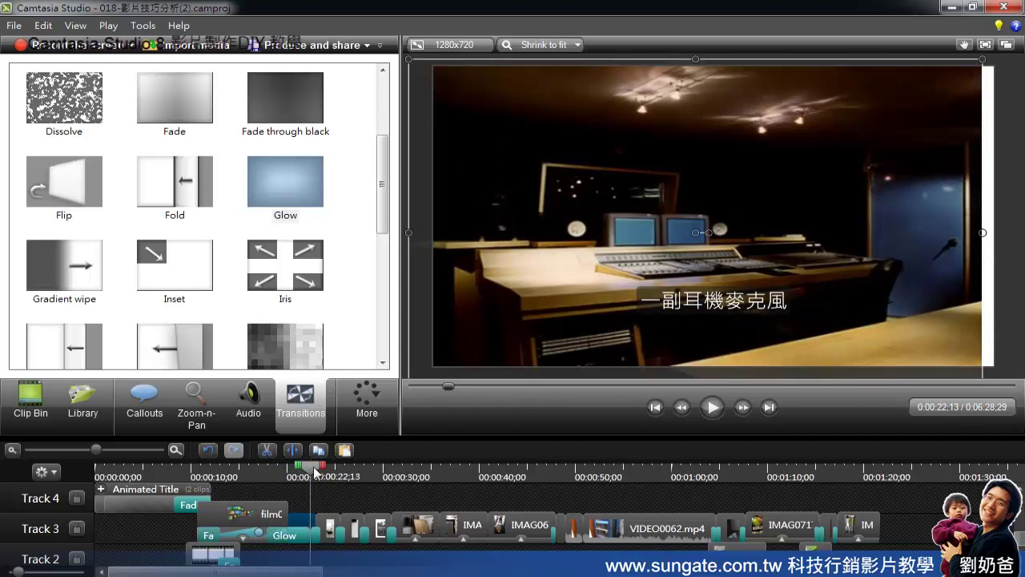
{"action": "left_click_drag", "start_coordinate": [314, 470], "coordinate": [271, 476]}
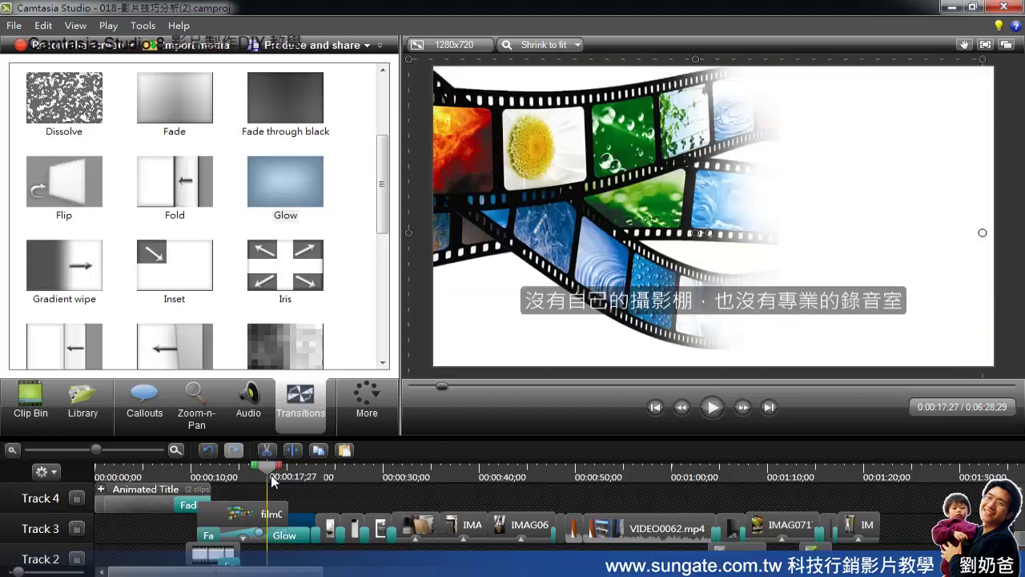
{"action": "left_click", "coordinate": [265, 513]}
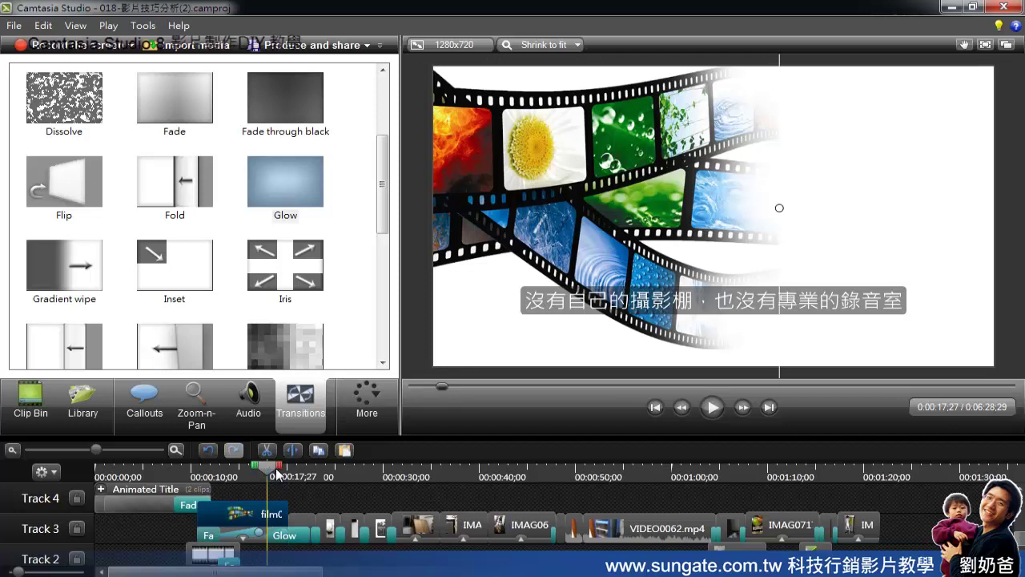
Select the clip following film01.png on Track 3 and scrub its Glow changeover from 0:00:22;13 back to 0:00:15;05.
{"action": "left_click", "coordinate": [302, 527]}
{"action": "left_click", "coordinate": [309, 528]}
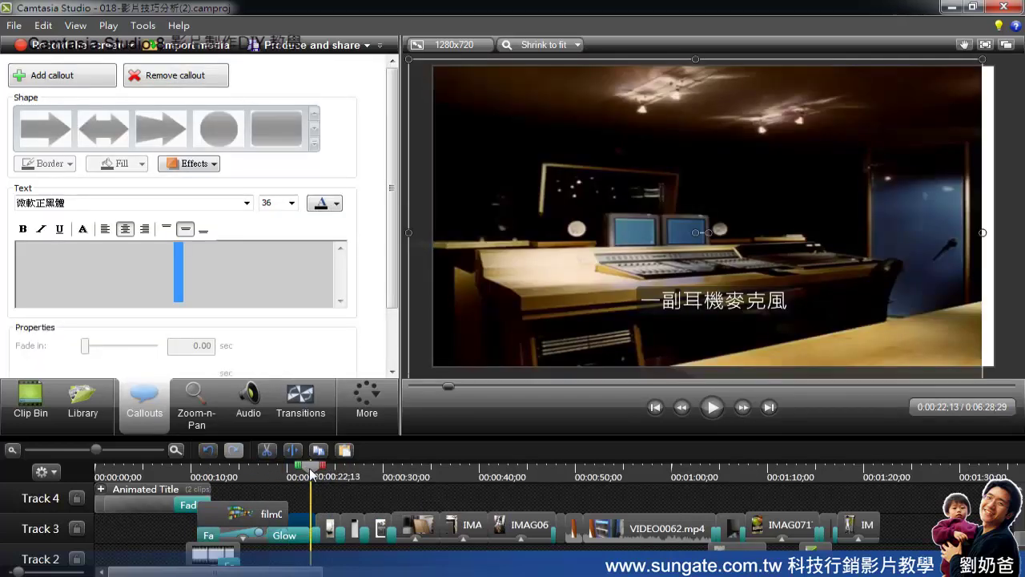
{"action": "left_click_drag", "start_coordinate": [311, 474], "coordinate": [286, 479]}
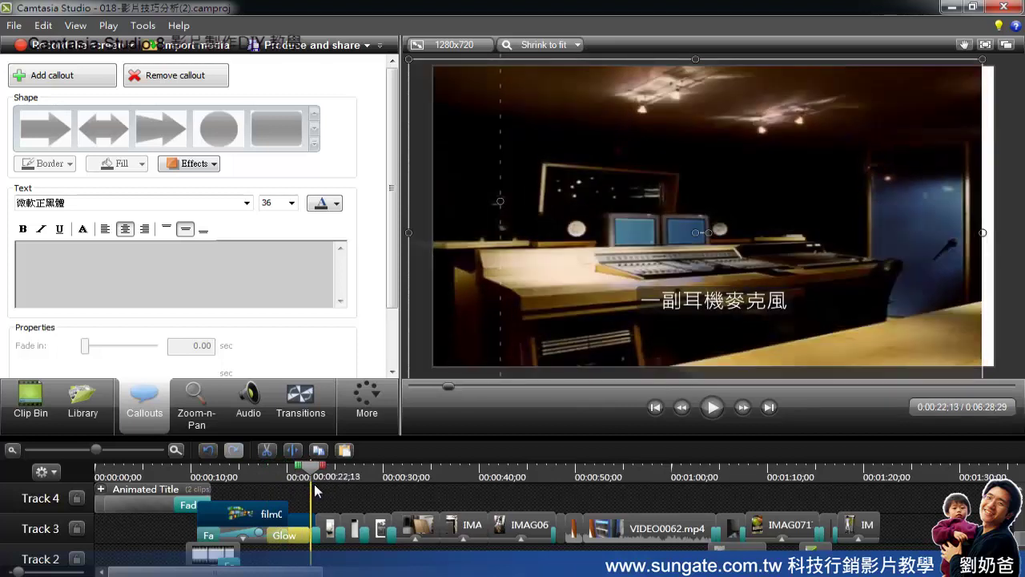
{"action": "left_click", "coordinate": [314, 483]}
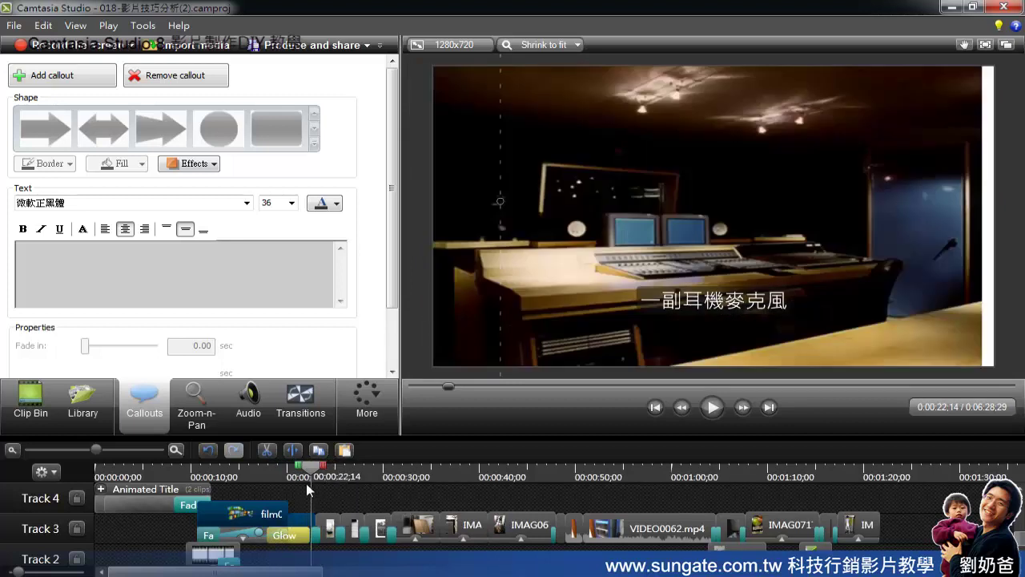
{"action": "left_click_drag", "start_coordinate": [309, 476], "coordinate": [266, 478]}
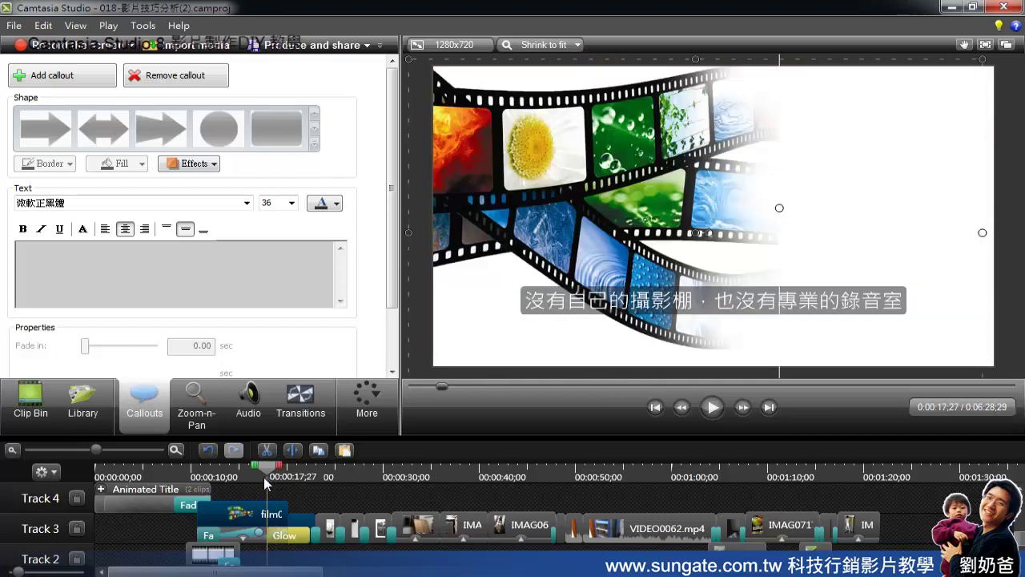
{"action": "left_click_drag", "start_coordinate": [271, 473], "coordinate": [241, 478]}
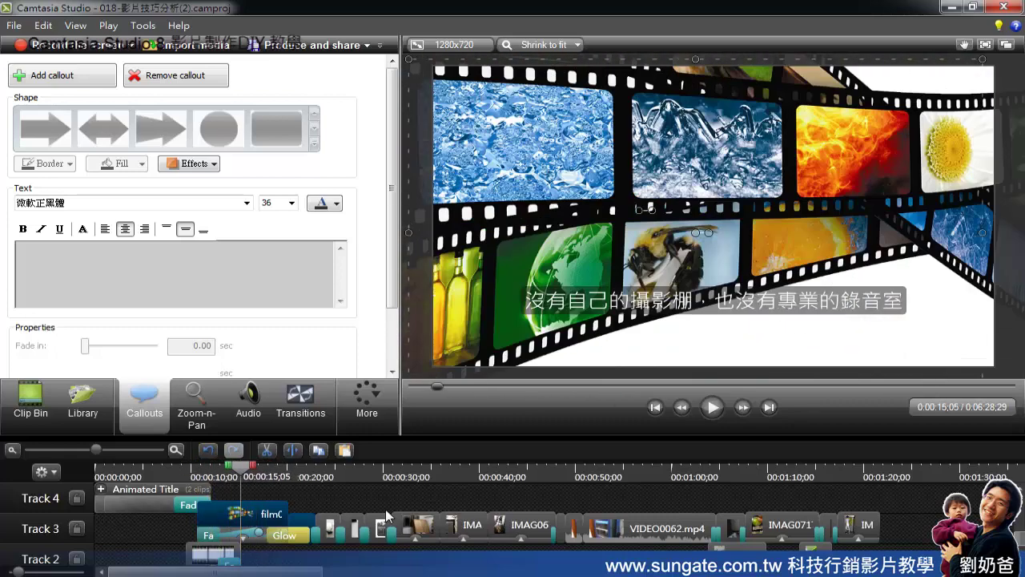
Select the first 下載 (1).jpg filmstrip clip on Track 2 and scrub through it from 0:00:09;15.
{"action": "scroll", "coordinate": [1019, 545], "scroll_direction": "down", "scroll_amount": 1}
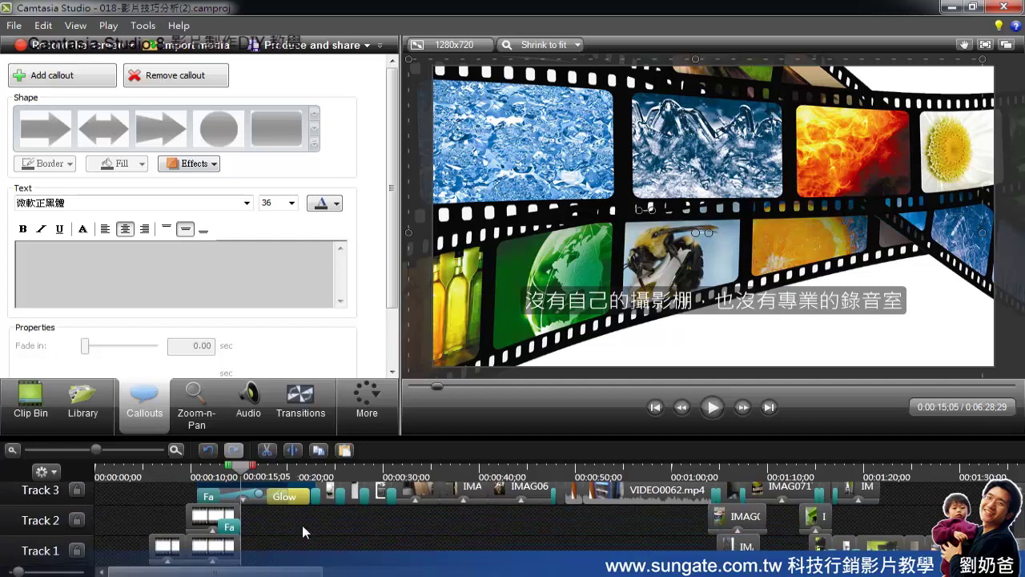
{"action": "left_click", "coordinate": [218, 506]}
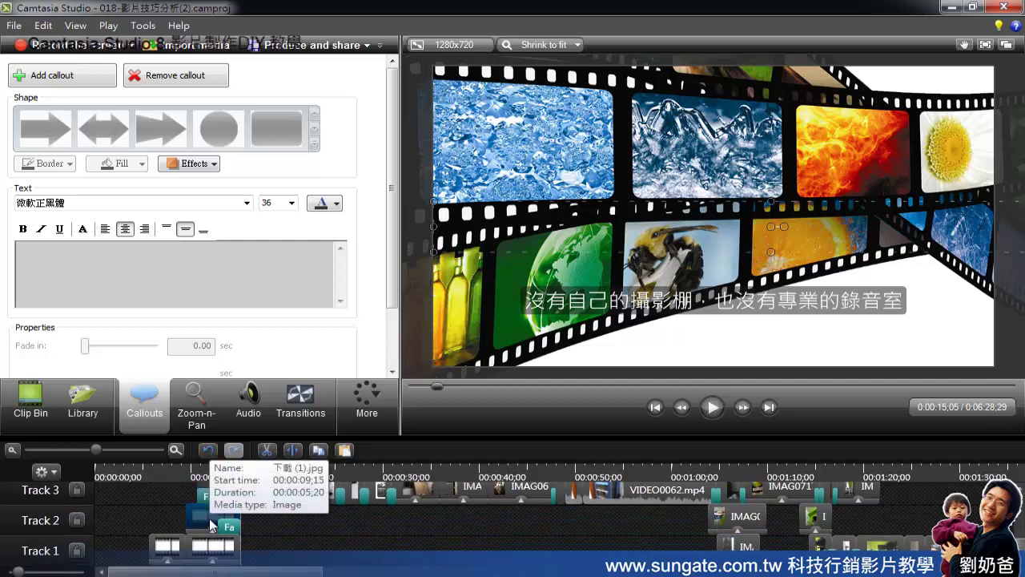
{"action": "left_click", "coordinate": [209, 524]}
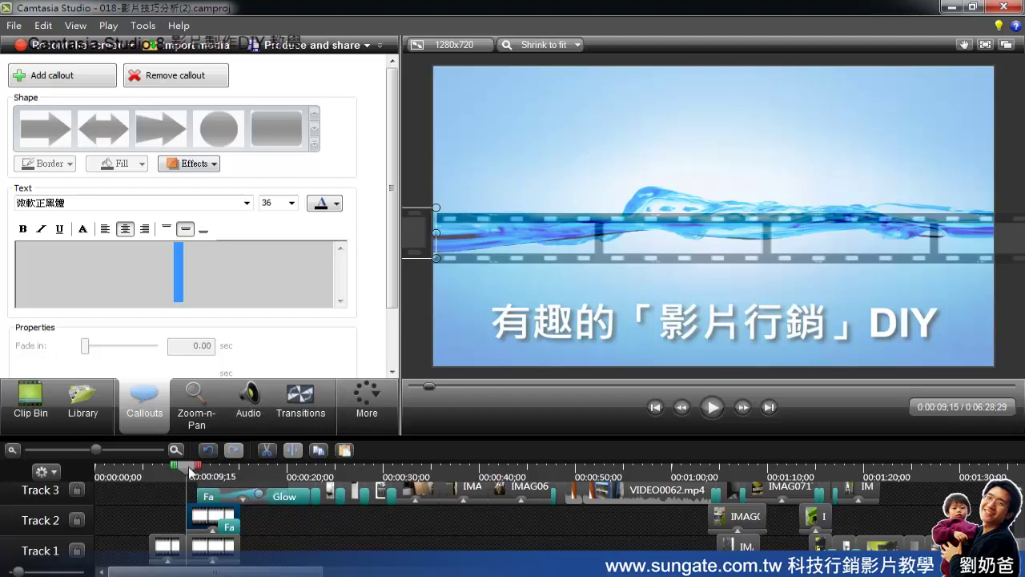
{"action": "left_click_drag", "start_coordinate": [187, 468], "coordinate": [225, 469]}
{"action": "key", "text": "space"}
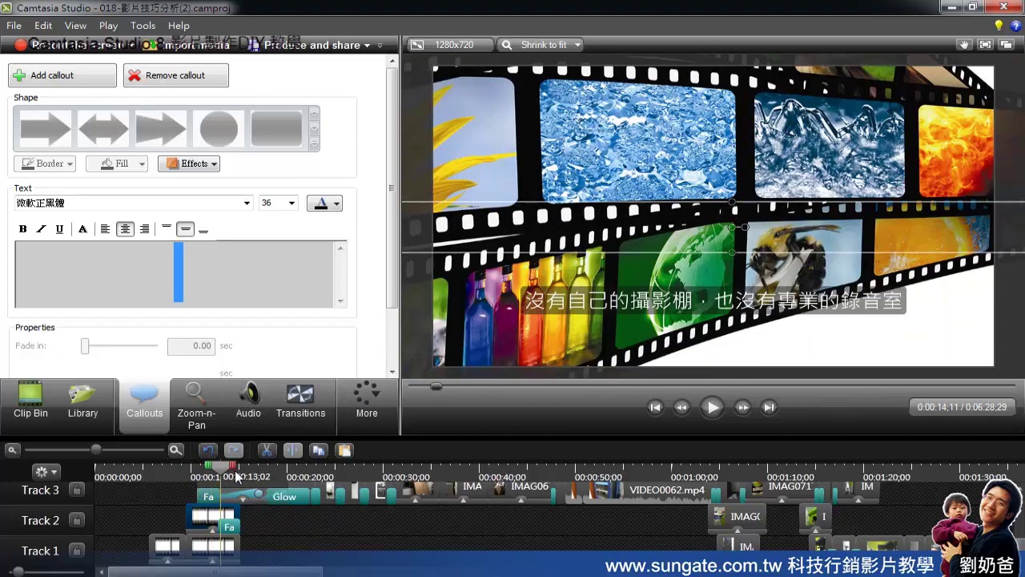
Play the filmstrip opening from 0:00:09;00 and stop at 0:00:14;09.
{"action": "left_click", "coordinate": [181, 475]}
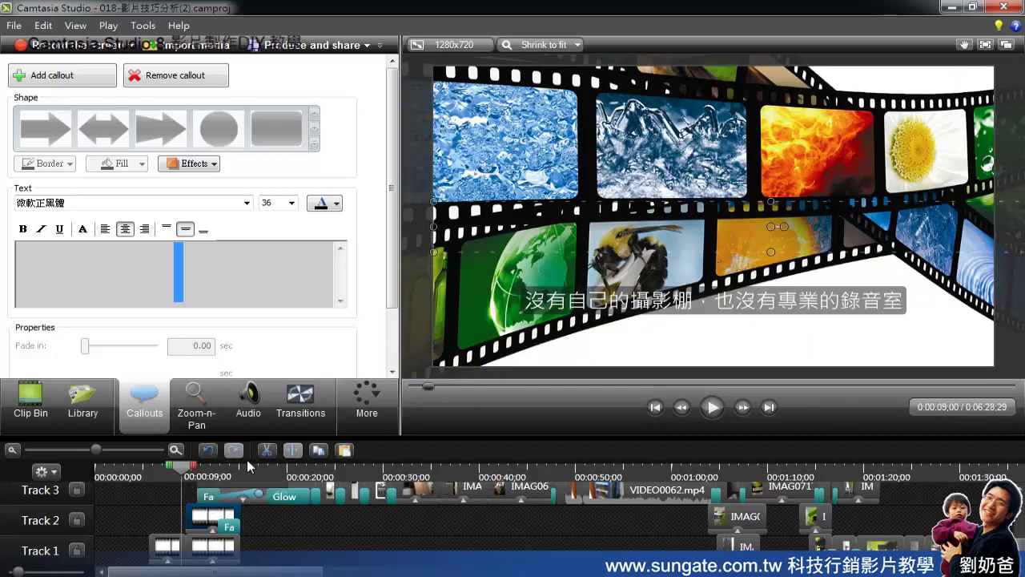
{"action": "left_click", "coordinate": [712, 408]}
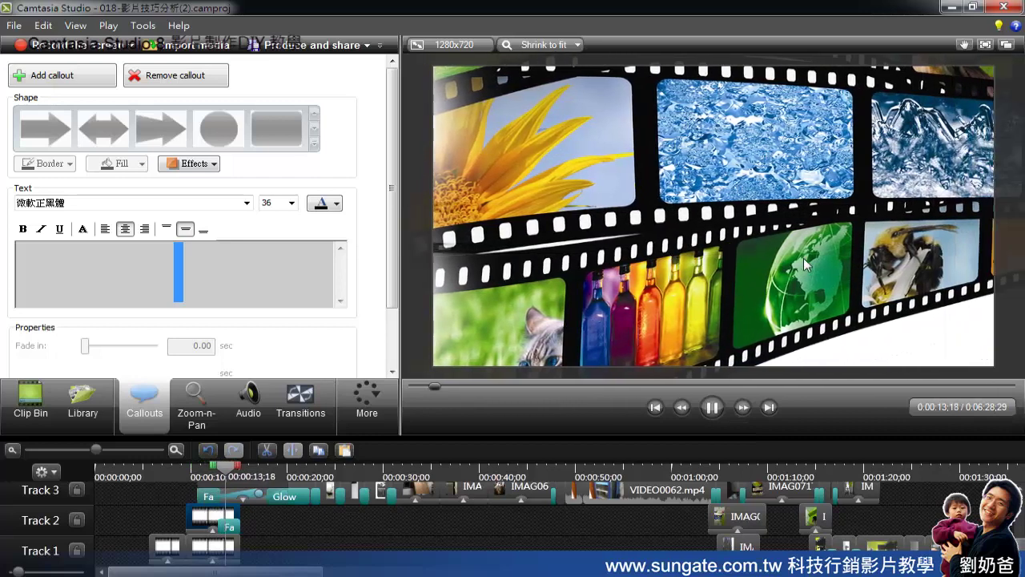
{"action": "key", "text": "space"}
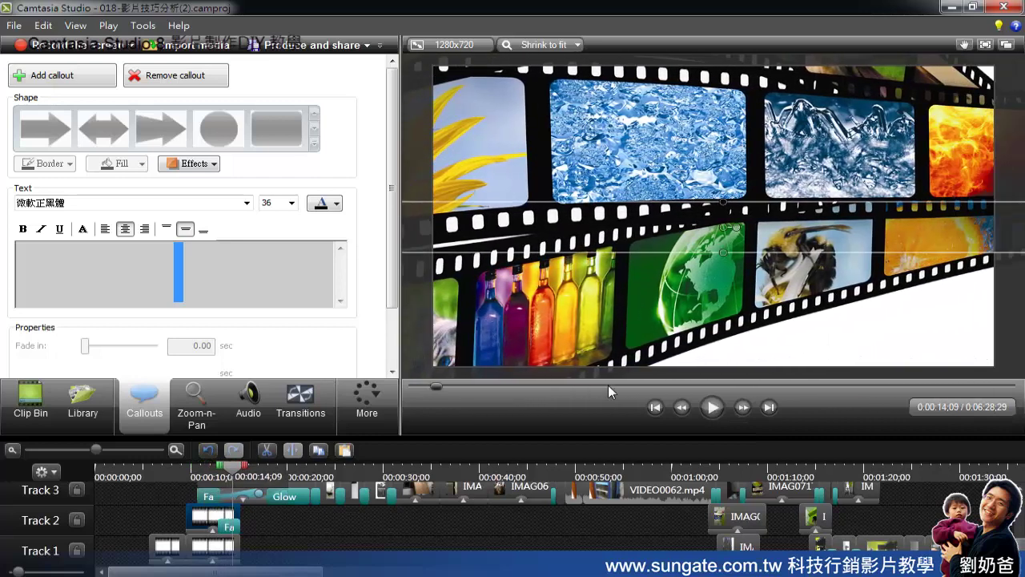
Scrub the Track 2 filmstrip clip from 0:00:09;15 to 0:00:14;11, expand its visual animations and select its closing Fade at 0:00:12;25.
{"action": "left_click", "coordinate": [202, 514]}
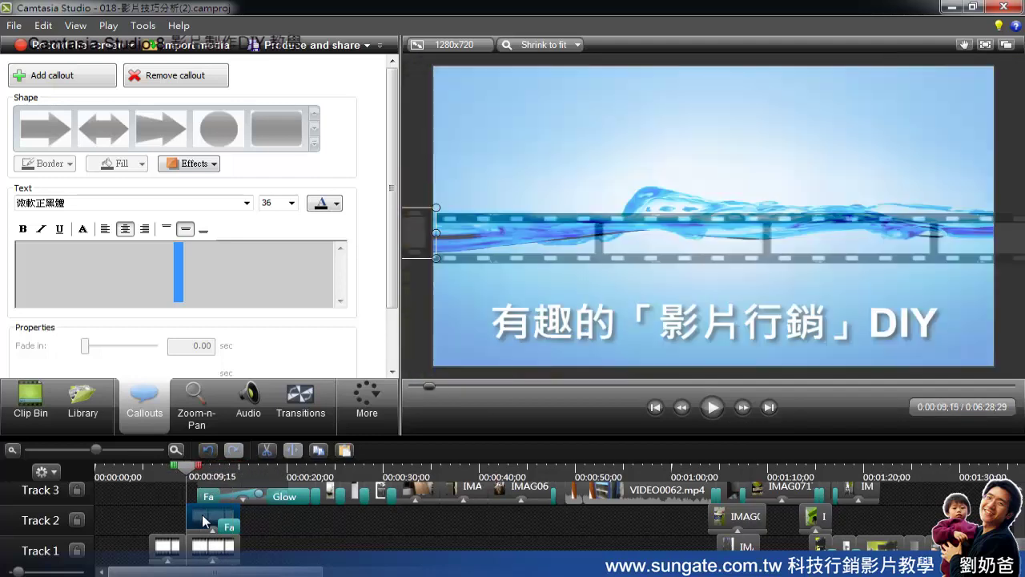
{"action": "left_click_drag", "start_coordinate": [189, 468], "coordinate": [234, 470]}
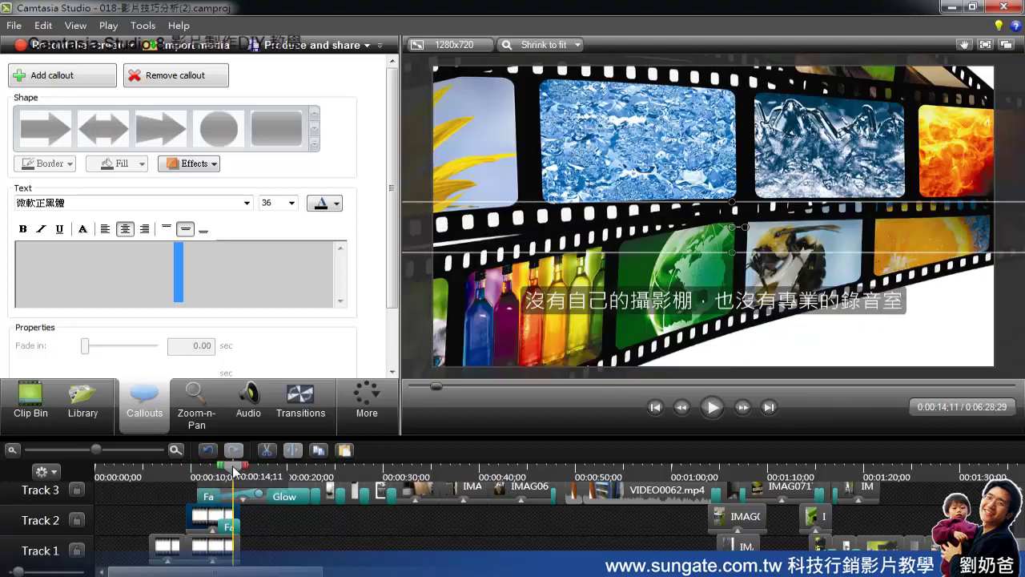
{"action": "left_click", "coordinate": [213, 533]}
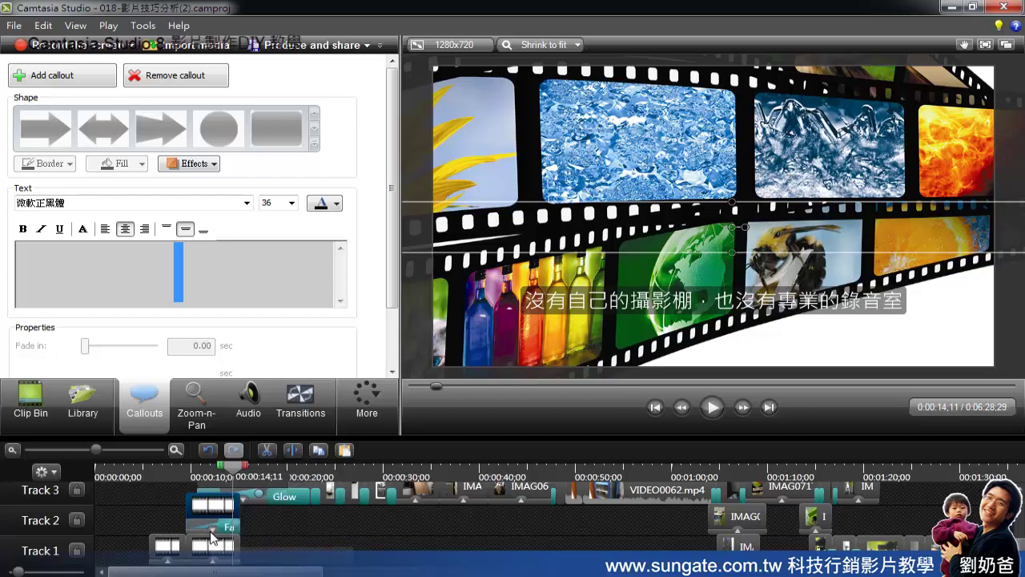
{"action": "left_click_drag", "start_coordinate": [232, 476], "coordinate": [227, 511]}
{"action": "left_click", "coordinate": [235, 527]}
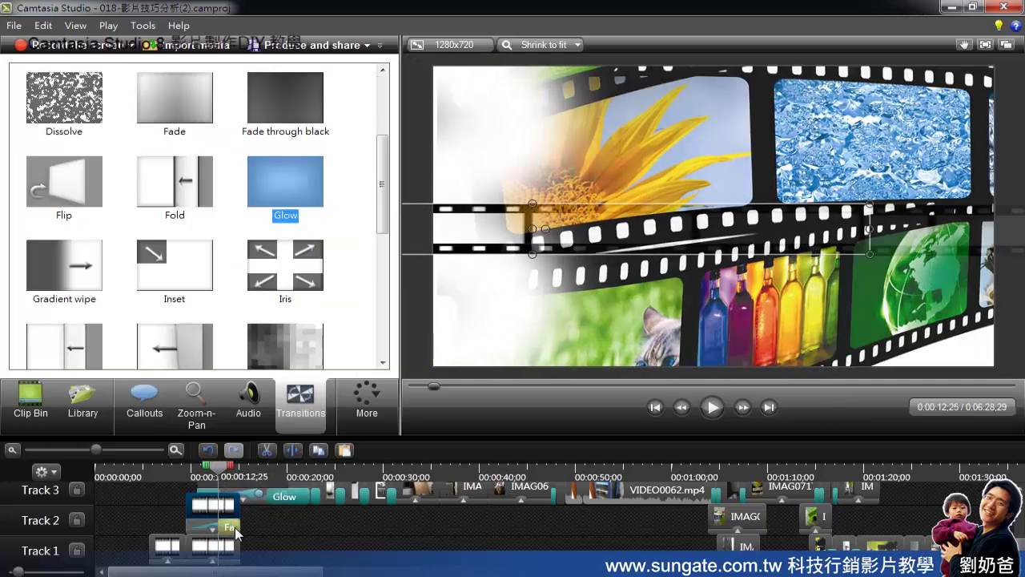
Examine the Fade on the Track 2 filmstrip clip by playing from 0:00:12;03 through to 0:00:17;12.
{"action": "left_click_drag", "start_coordinate": [103, 450], "coordinate": [132, 454]}
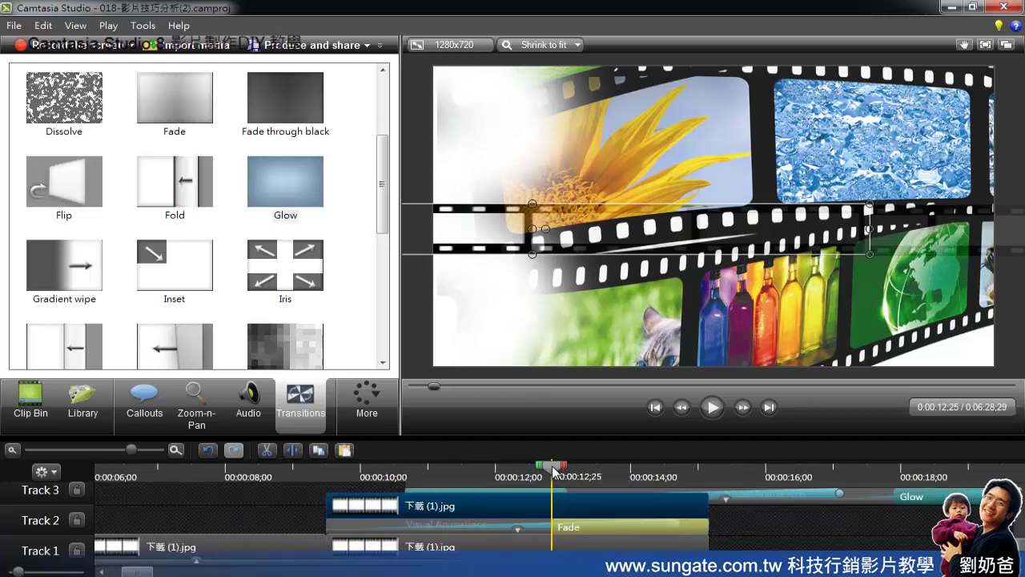
{"action": "left_click_drag", "start_coordinate": [564, 470], "coordinate": [510, 480]}
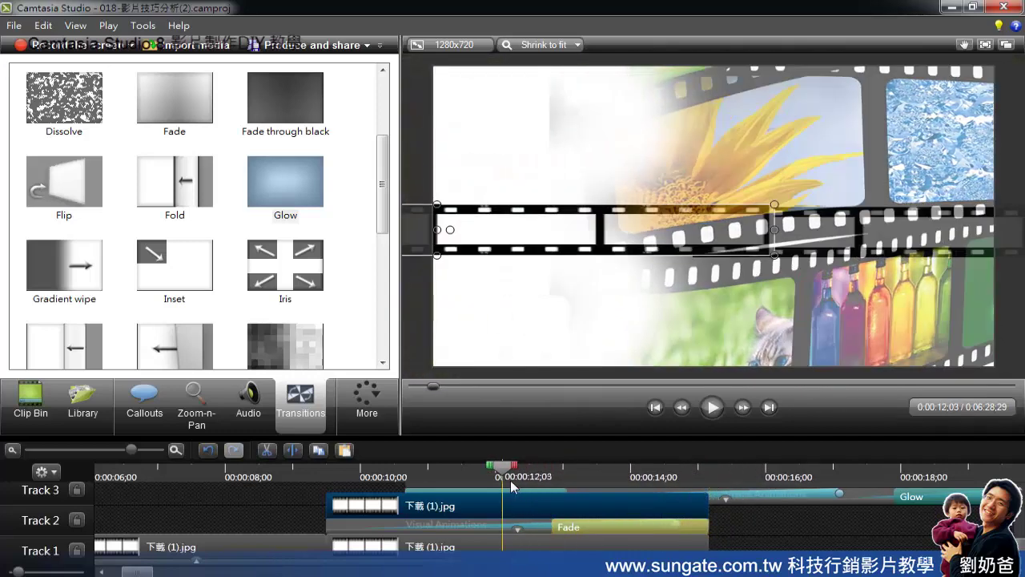
{"action": "key", "text": "space"}
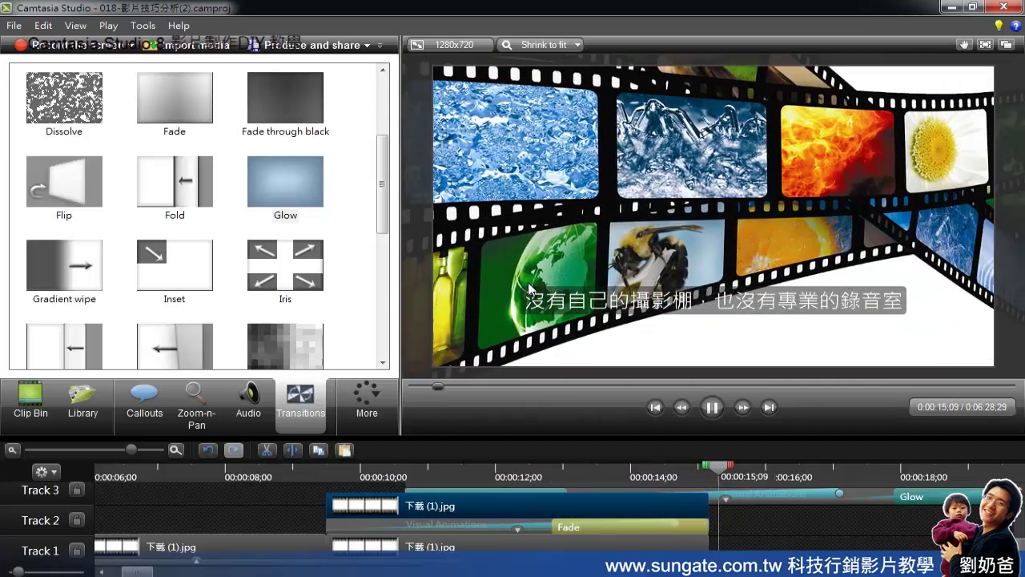
{"action": "left_click", "coordinate": [711, 410]}
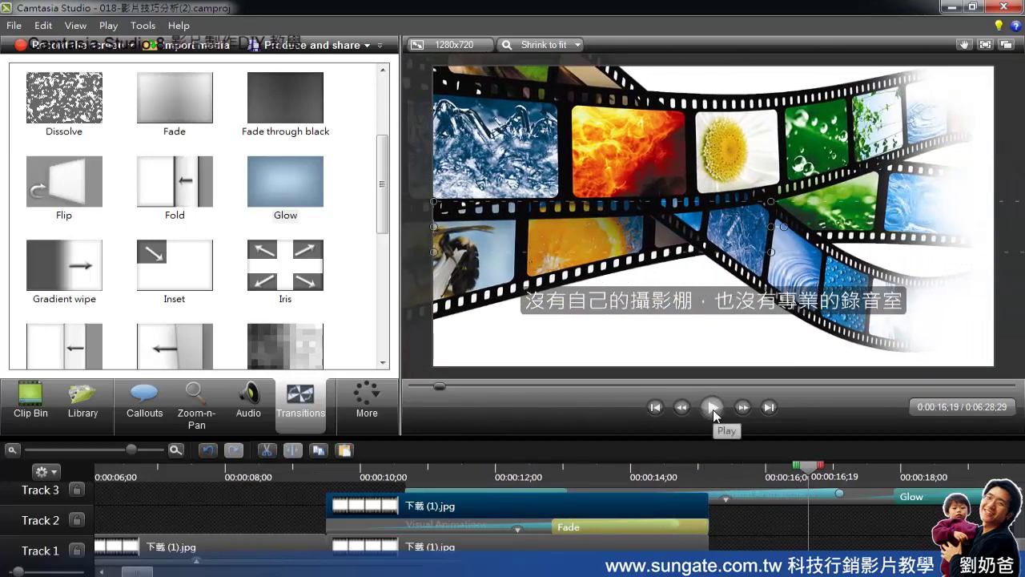
{"action": "left_click", "coordinate": [713, 409]}
{"action": "left_click", "coordinate": [711, 409]}
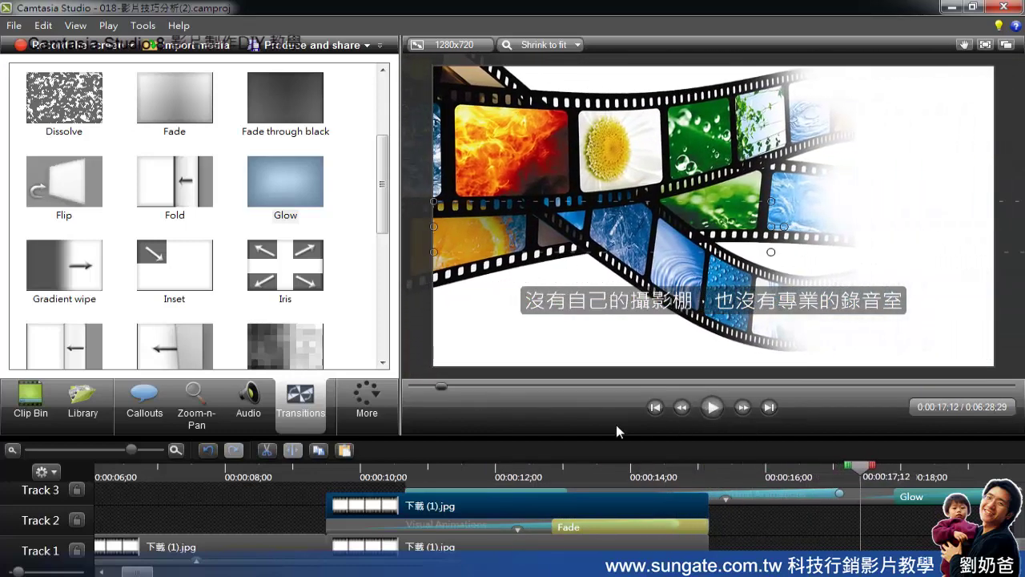